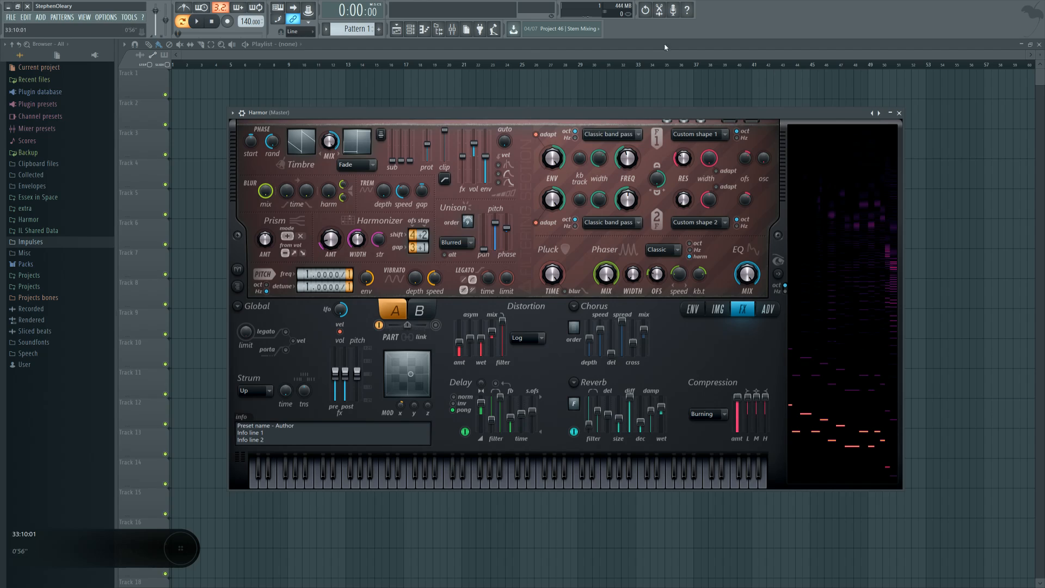
# Step: Add a second Harmor instance, hide its wrapper settings and expand its spectral display
pyautogui.press('F8')
pyautogui.click(315, 297)
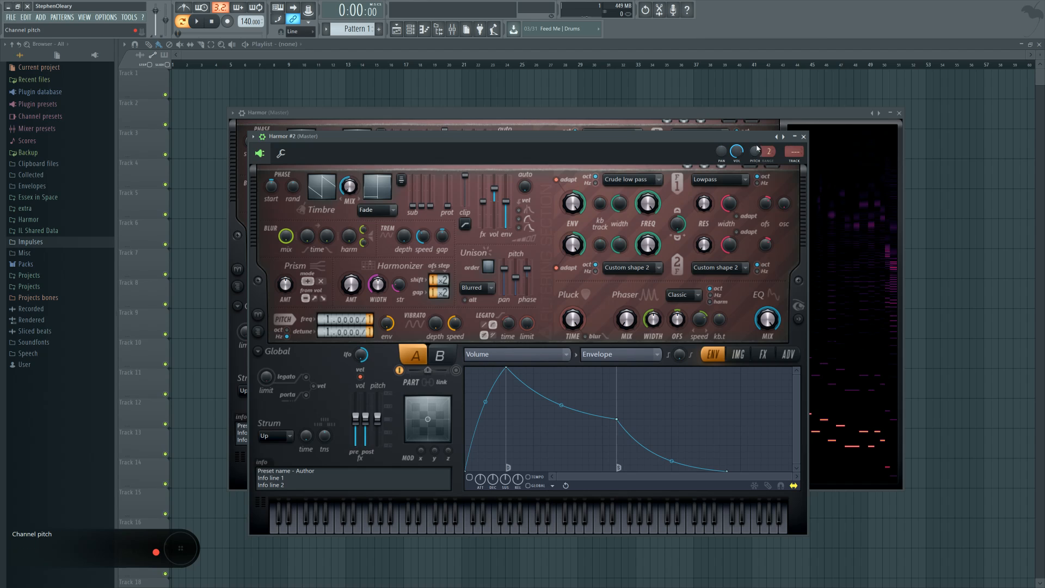
pyautogui.click(272, 141)
pyautogui.click(799, 298)
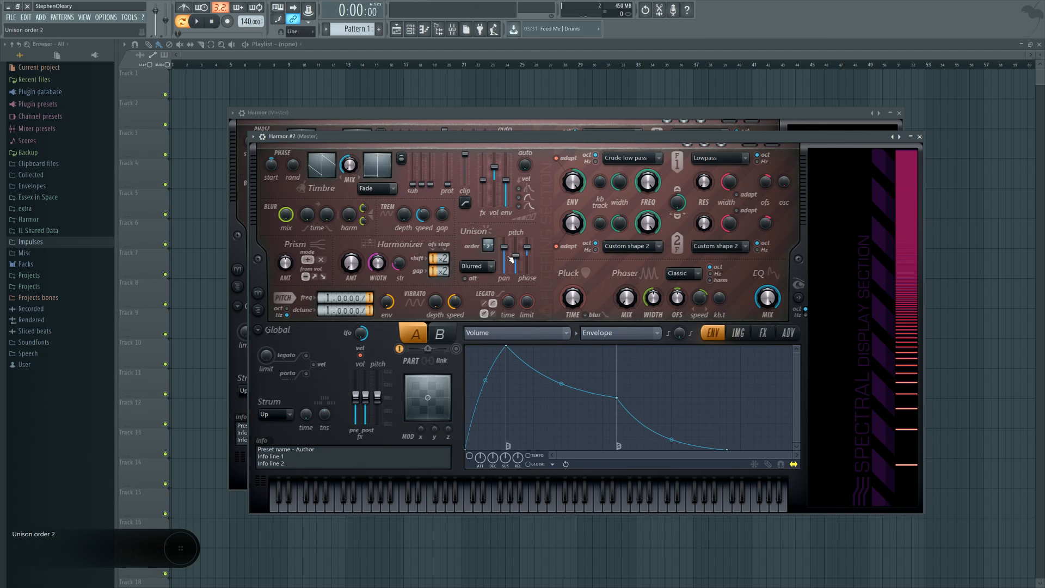
# Step: Shape part A's Harmonic unison pitch curve into a zigzag with five inner points alternating between low and high
pyautogui.click(516, 333)
pyautogui.click(648, 366)
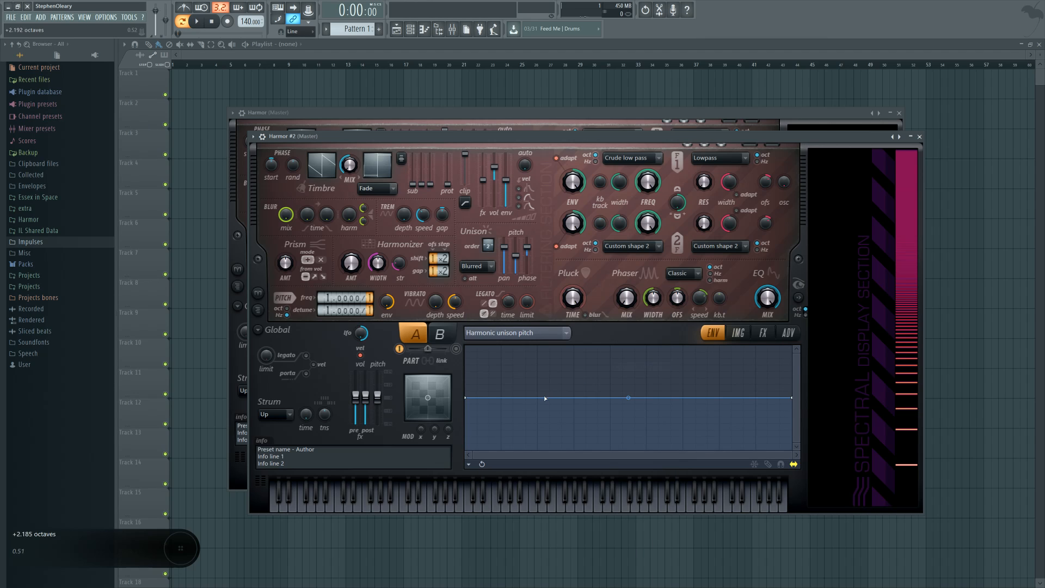
pyautogui.moveTo(641, 397); pyautogui.dragTo(640, 447)
pyautogui.rightClick(684, 372)
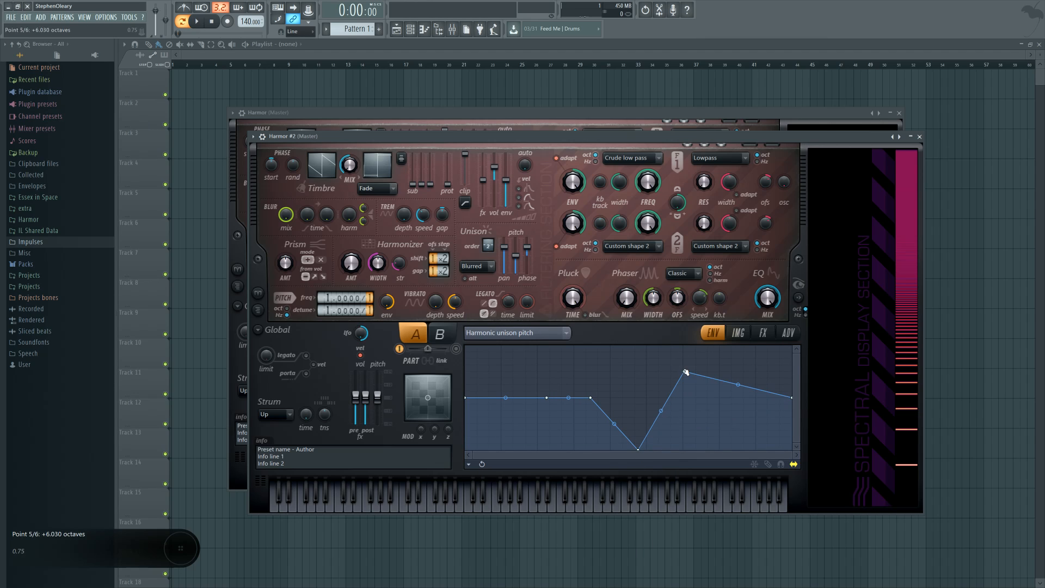
pyautogui.rightClick(722, 449)
pyautogui.moveTo(590, 397); pyautogui.dragTo(590, 363)
pyautogui.moveTo(546, 398); pyautogui.dragTo(549, 439)
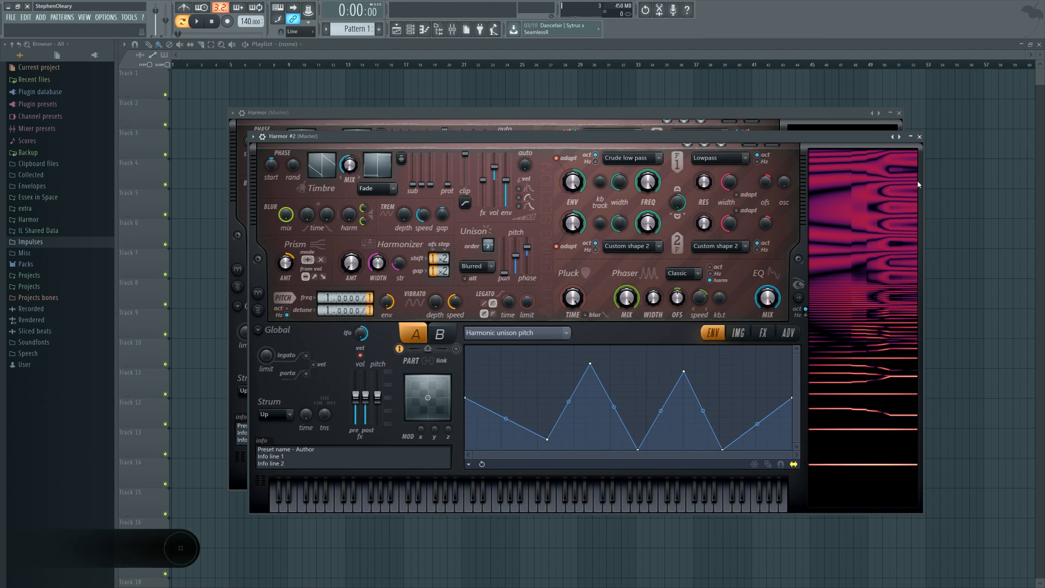
# Step: View part A's Harmonic prism curve and return to the Harmonic unison pitch curve
pyautogui.click(543, 333)
pyautogui.click(678, 358)
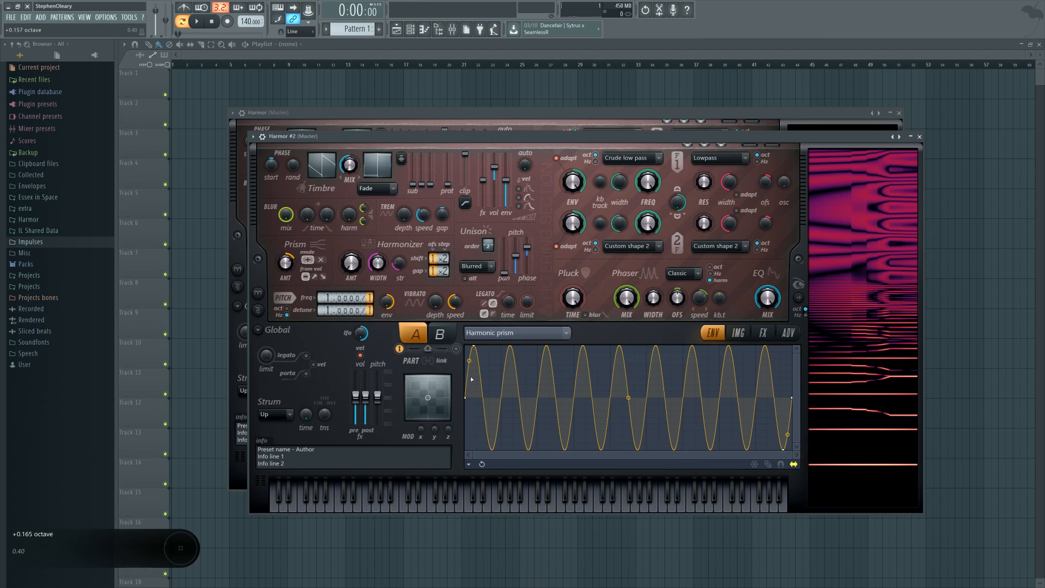
pyautogui.click(566, 333)
pyautogui.click(665, 366)
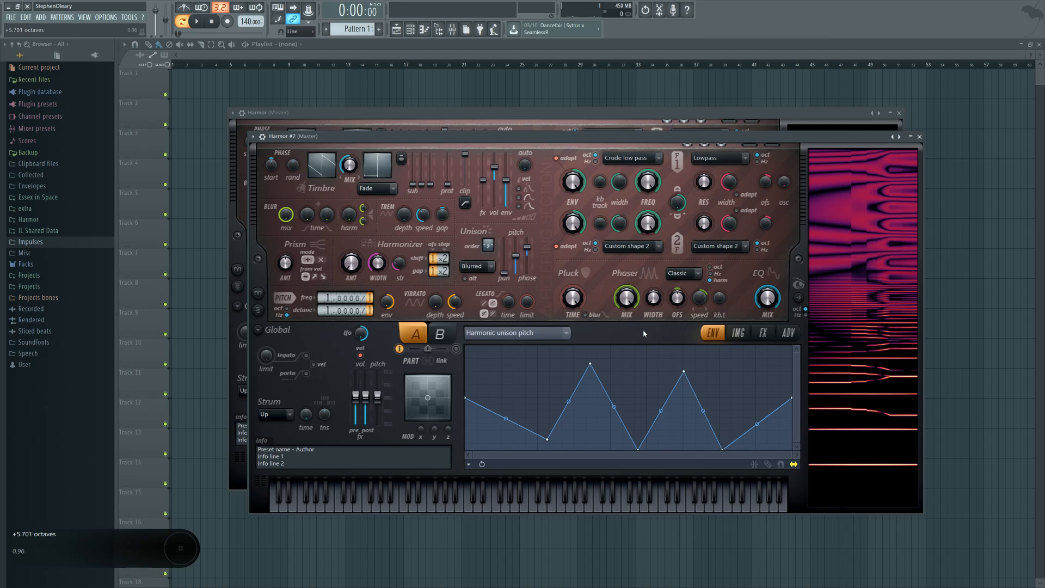
# Step: Map the phaser offset with Unison index mapping, lowering the curve's last point to -100%
pyautogui.rightClick(676, 298)
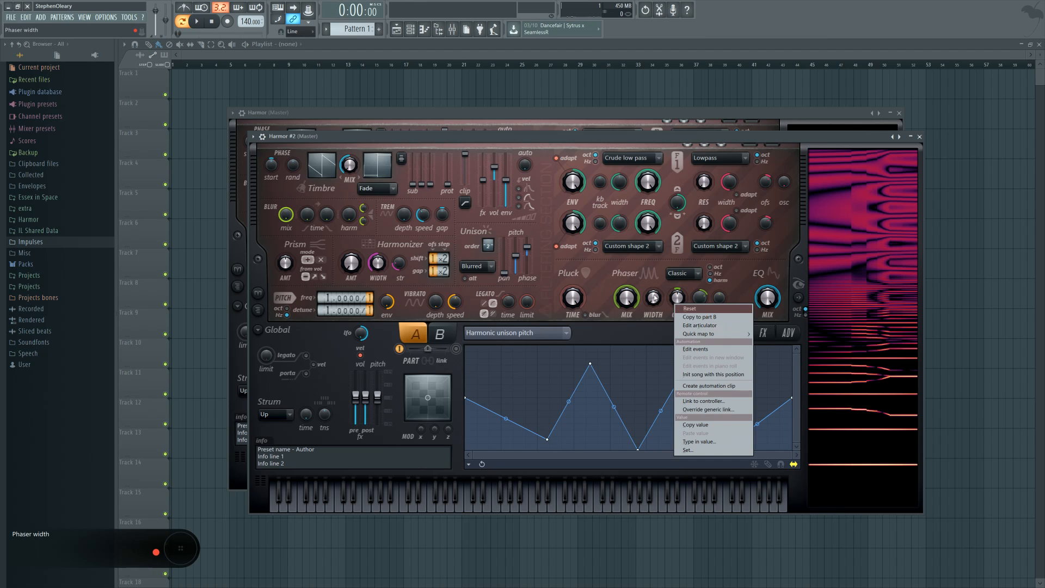
pyautogui.click(716, 331)
pyautogui.click(626, 332)
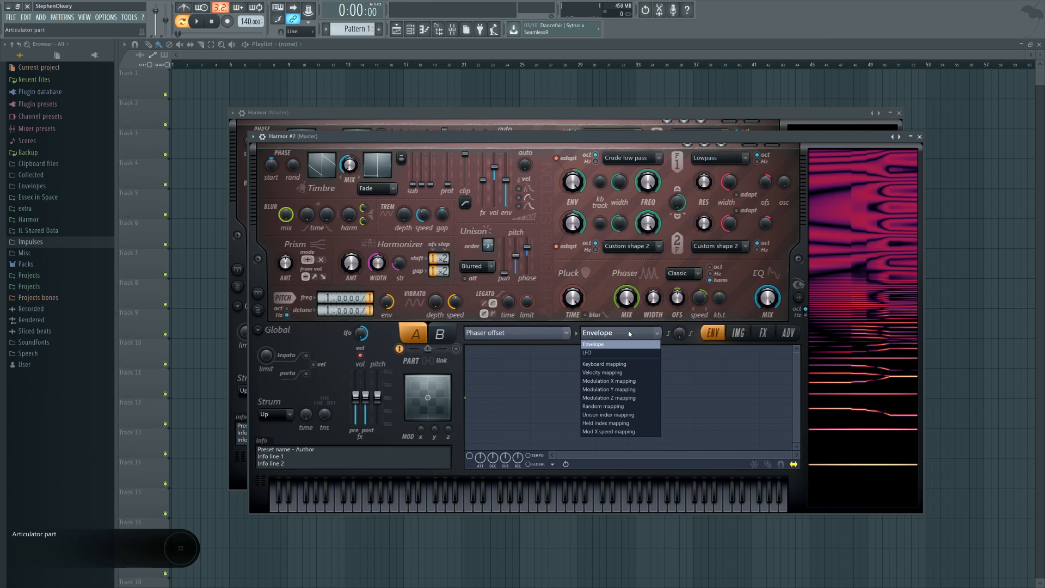
pyautogui.click(620, 416)
pyautogui.moveTo(792, 398); pyautogui.dragTo(792, 450)
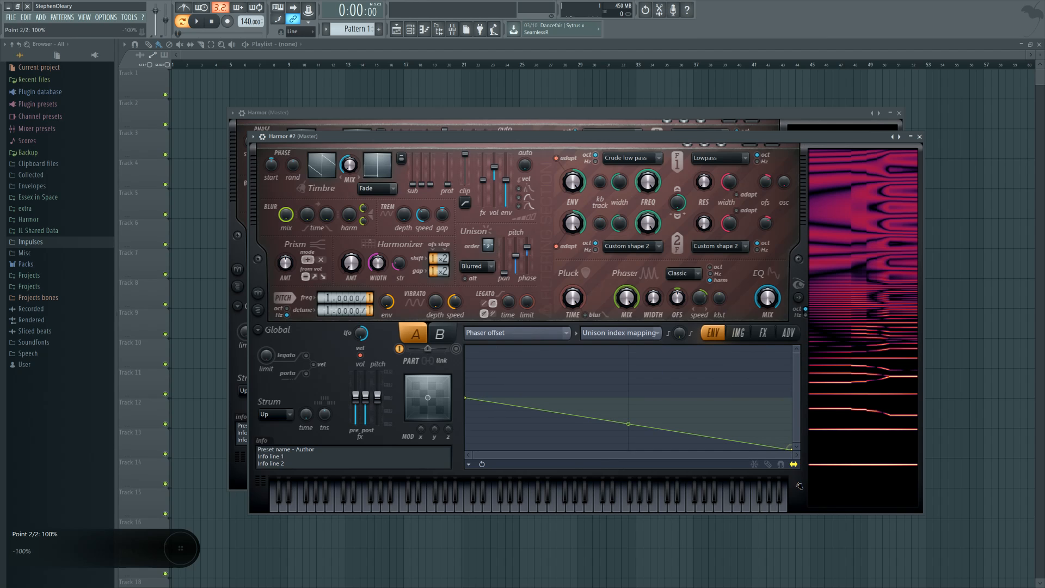
# Step: Raise the unison order and adjust the phaser offset, lifting the start of its unison index curve to the maximum
pyautogui.moveTo(489, 246); pyautogui.dragTo(488, 218)
pyautogui.moveTo(466, 397); pyautogui.dragTo(466, 346)
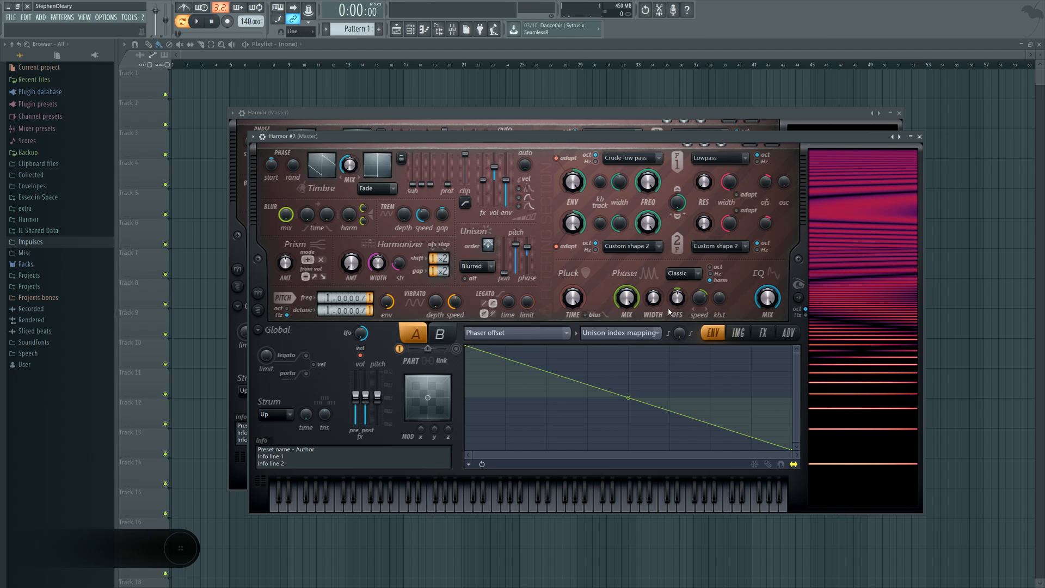
pyautogui.moveTo(679, 299)
pyautogui.mouseDown()
pyautogui.moveTo(678, 317)
pyautogui.moveTo(682, 275)
pyautogui.moveTo(686, 311)
pyautogui.mouseUp()
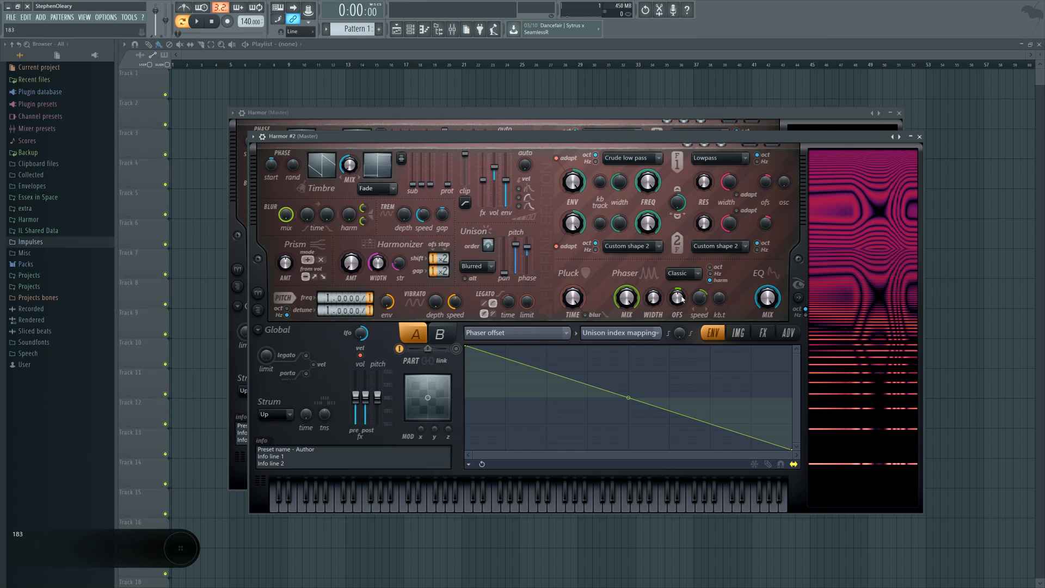
# Step: Map the phaser width with Unison index mapping, falling from maximum to minimum, and try out the unison panning
pyautogui.rightClick(685, 311)
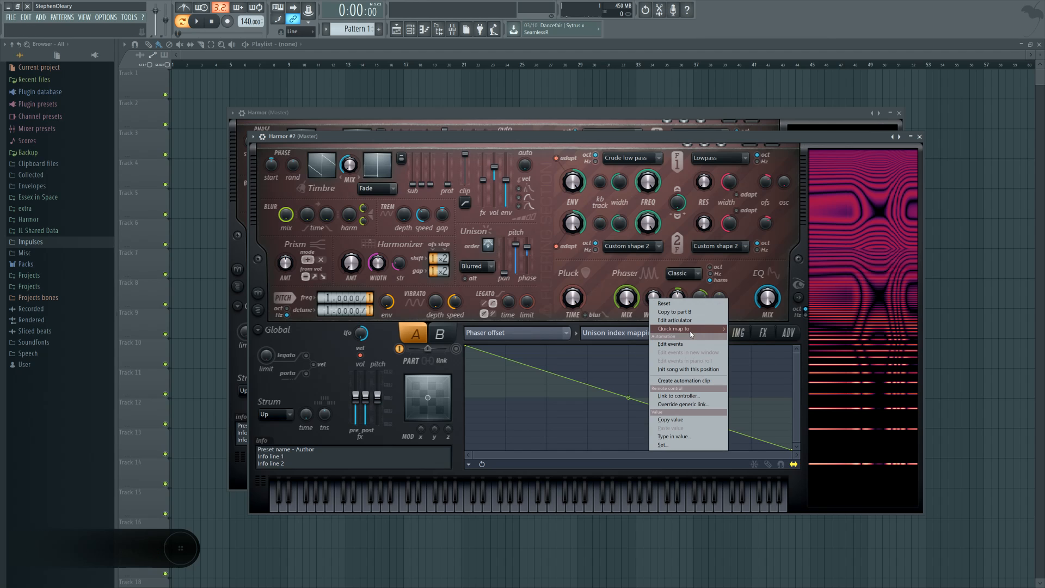
pyautogui.click(687, 321)
pyautogui.click(626, 333)
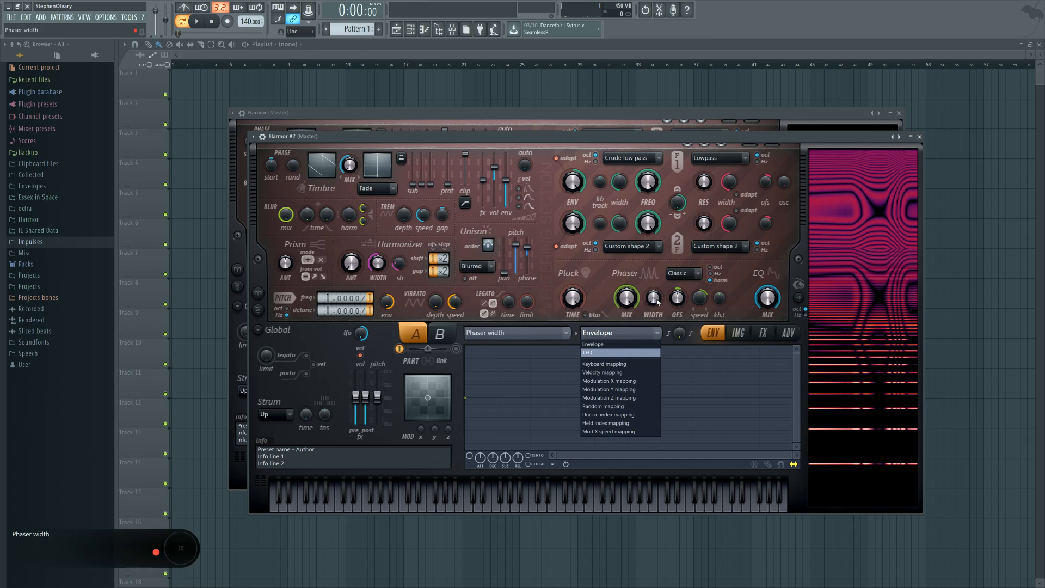
pyautogui.click(598, 345)
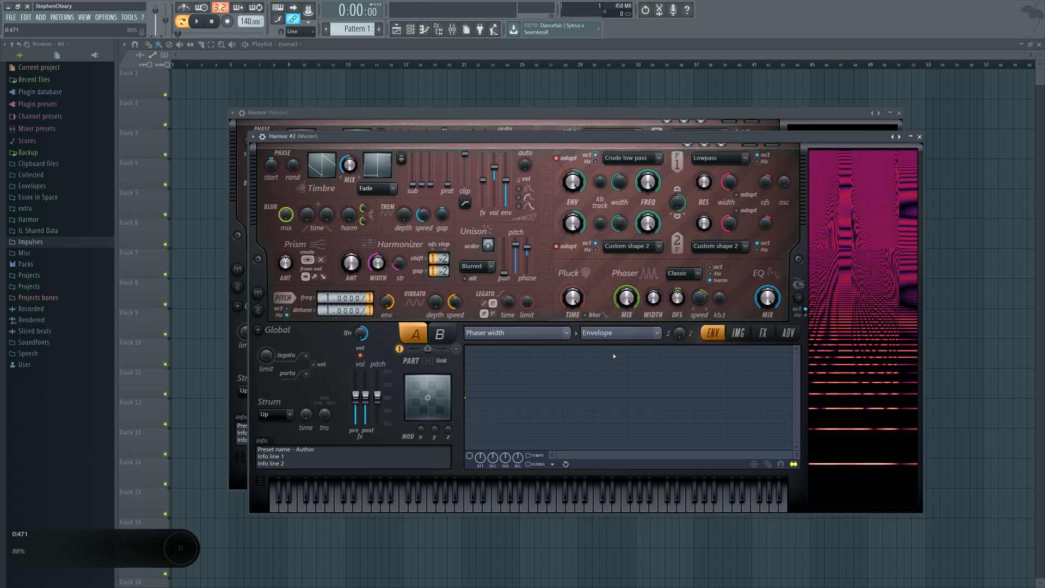
pyautogui.click(626, 332)
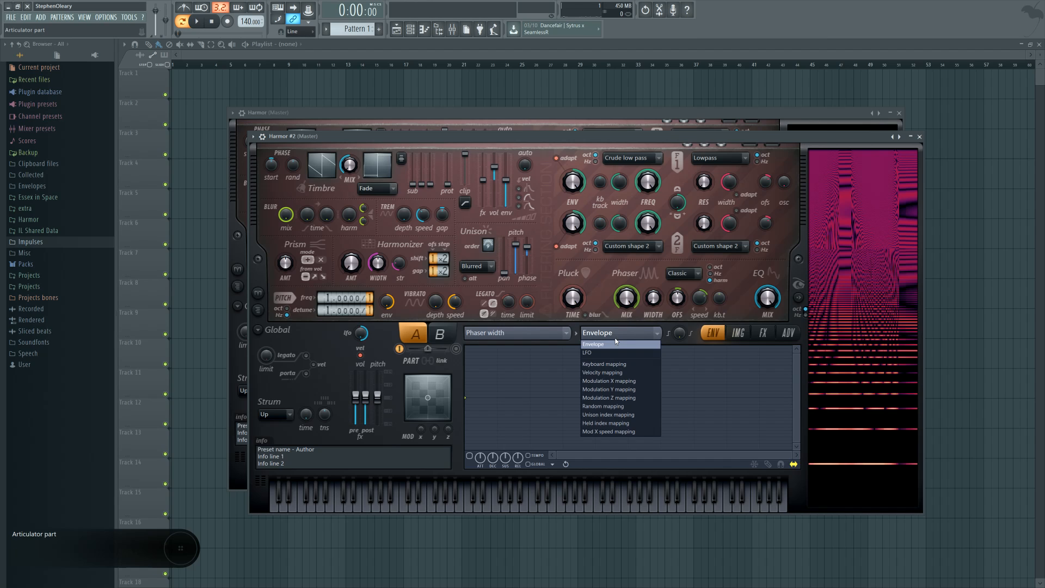
pyautogui.click(620, 414)
pyautogui.moveTo(793, 397); pyautogui.dragTo(792, 450)
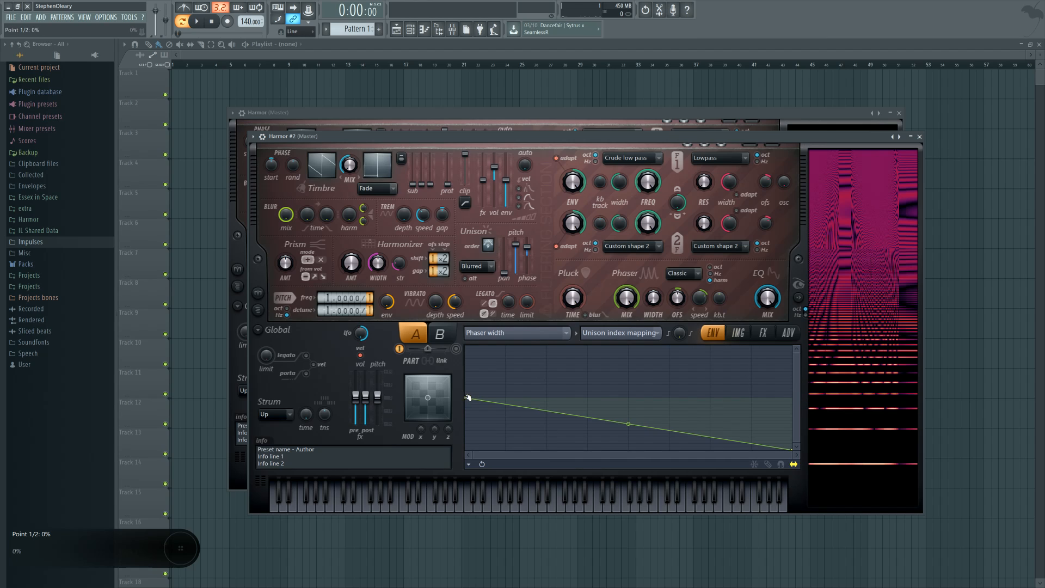
pyautogui.moveTo(466, 397); pyautogui.dragTo(466, 347)
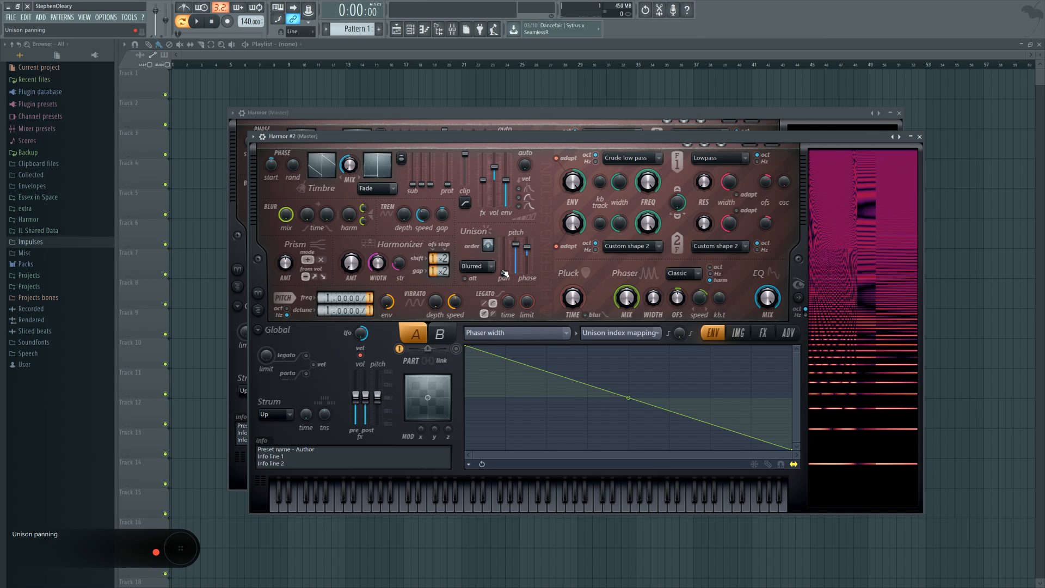
pyautogui.moveTo(504, 272); pyautogui.dragTo(504, 272)
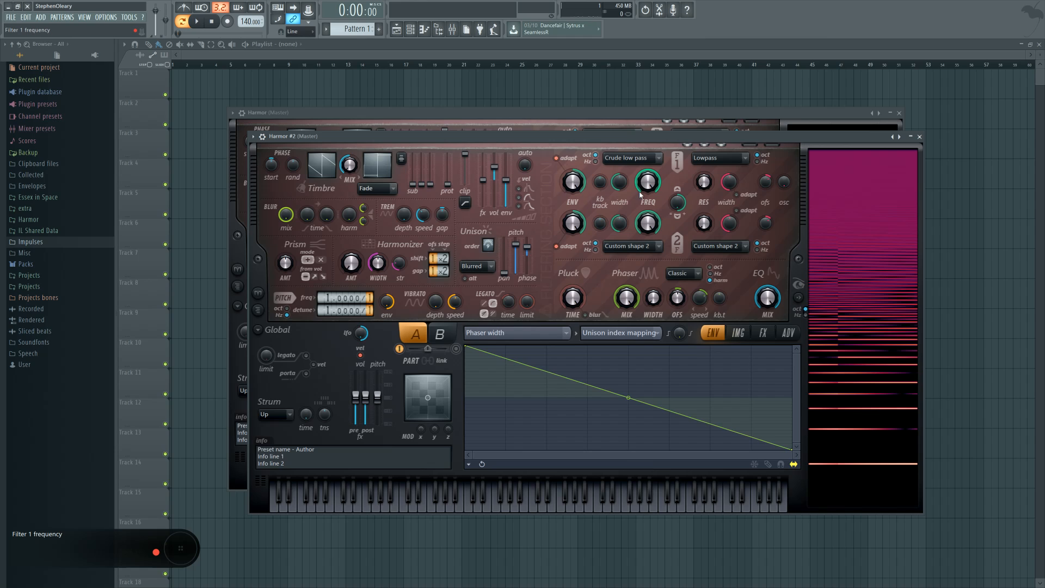
# Step: Set filter 1's type to Classic band pass and adjust its frequency
pyautogui.click(645, 158)
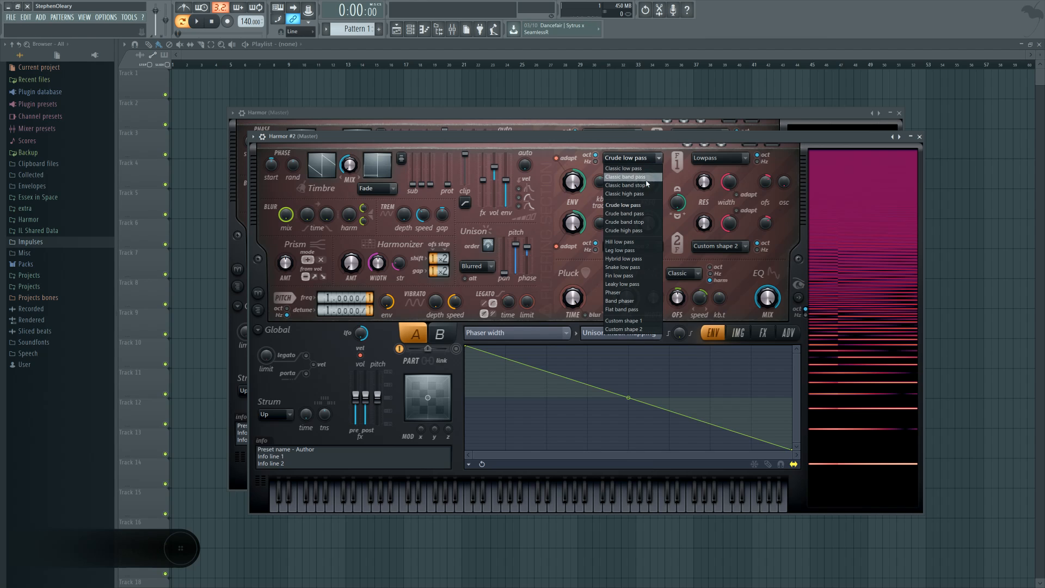
pyautogui.click(647, 177)
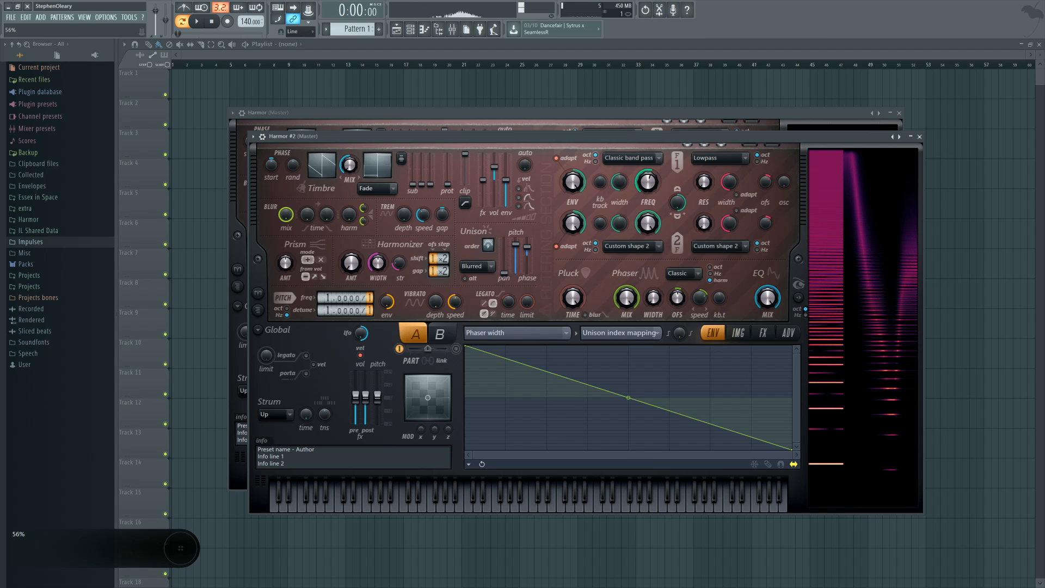
pyautogui.scroll(3, 648, 184)
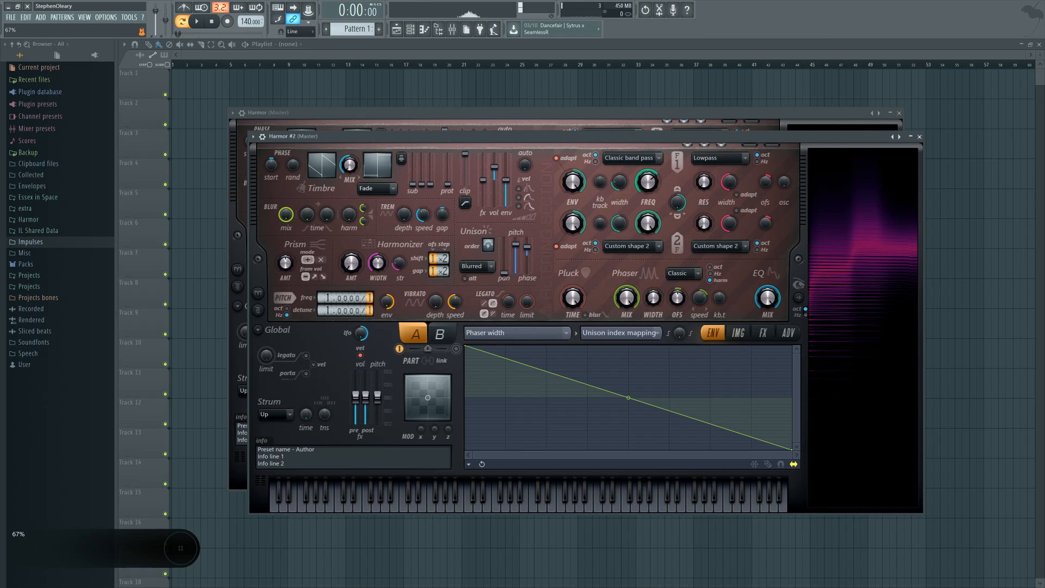
# Step: Map the Filter 1 frequency with Unison index mapping, sloping slightly from above the centre line to below it
pyautogui.rightClick(646, 185)
pyautogui.click(671, 205)
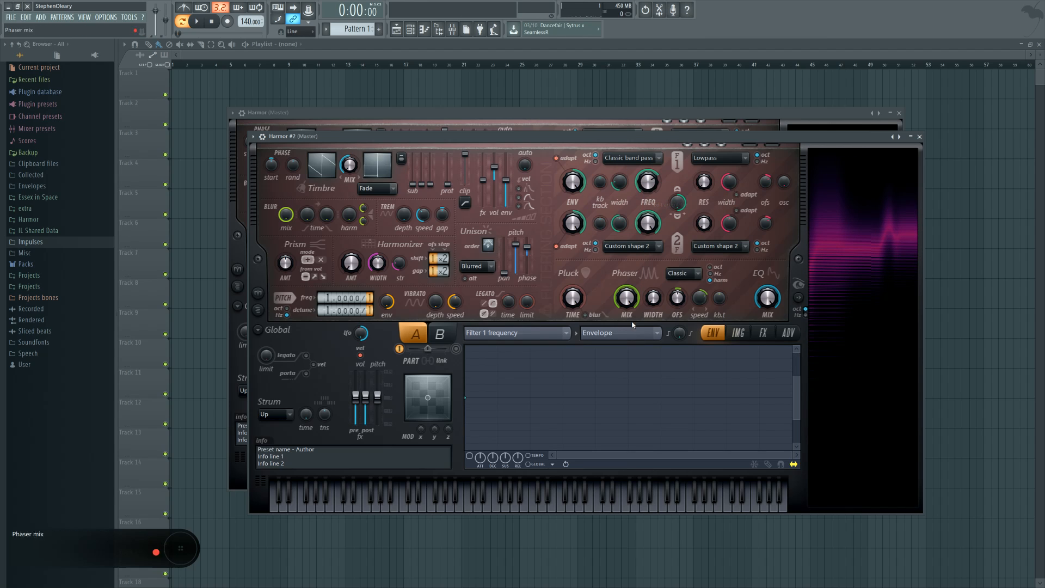
pyautogui.click(634, 334)
pyautogui.click(631, 414)
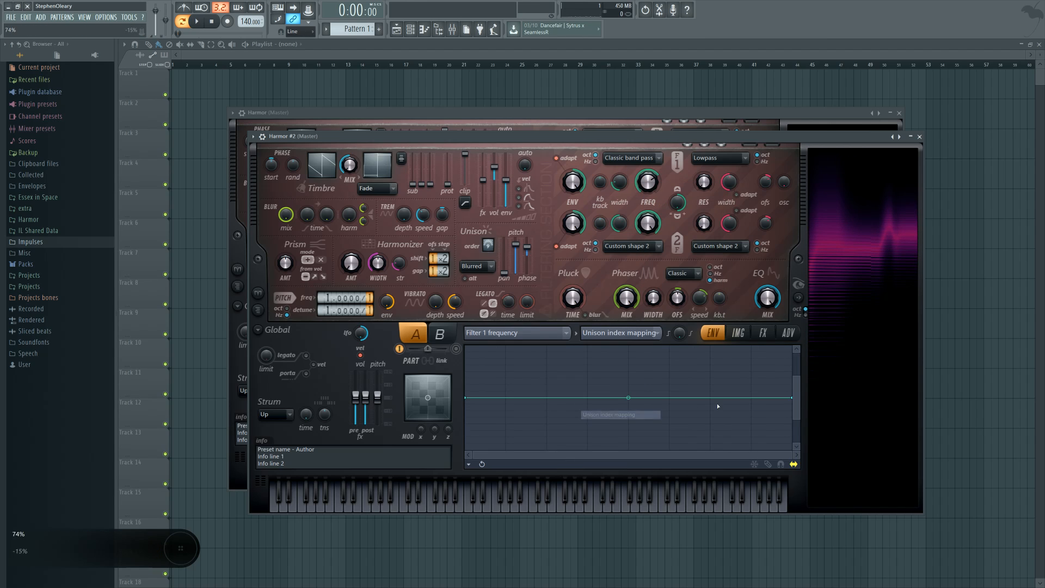
pyautogui.moveTo(799, 417); pyautogui.dragTo(792, 402)
pyautogui.moveTo(466, 397); pyautogui.dragTo(467, 392)
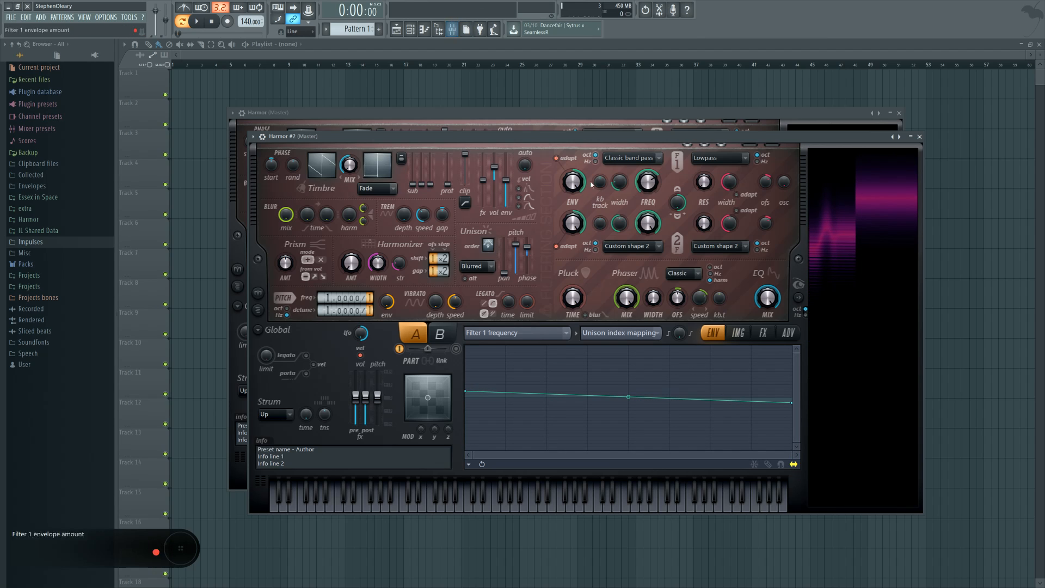
# Step: Load Fruity Parametric EQ 2 into the master track's first effect slot and shift its window aside
pyautogui.click(453, 30)
pyautogui.click(560, 271)
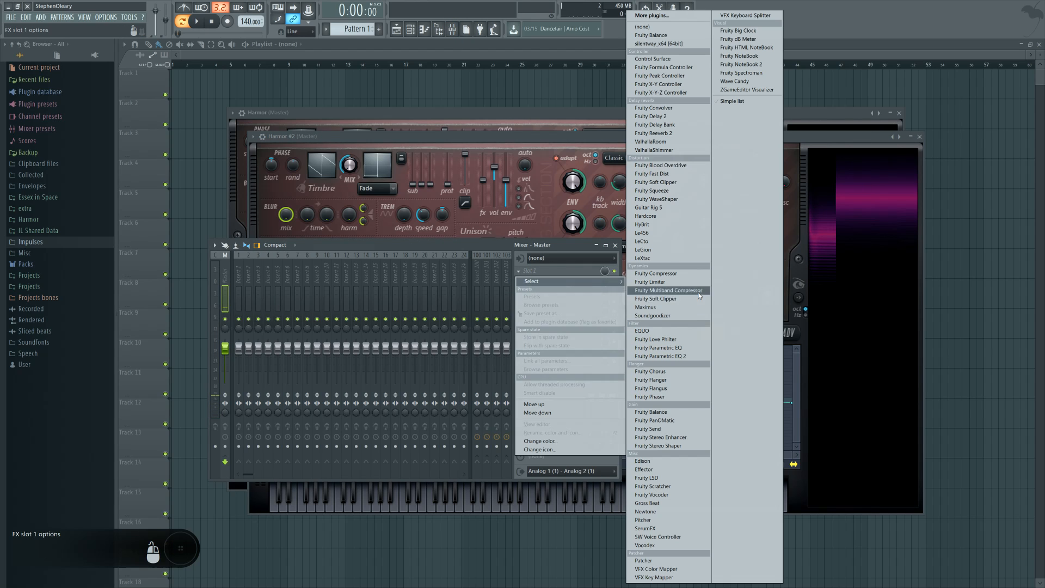
pyautogui.click(700, 356)
pyautogui.moveTo(422, 97); pyautogui.dragTo(397, 97)
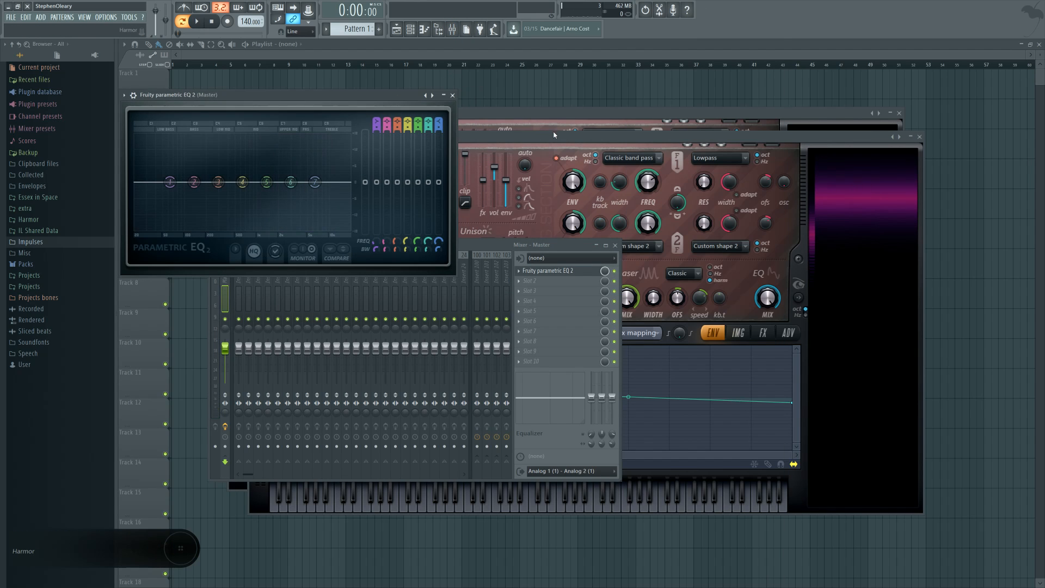
# Step: Steepen the Filter 1 frequency's unison index slope in Harmor #2, raising its first point and lowering its last
pyautogui.click(690, 198)
pyautogui.scroll(2, 690, 197)
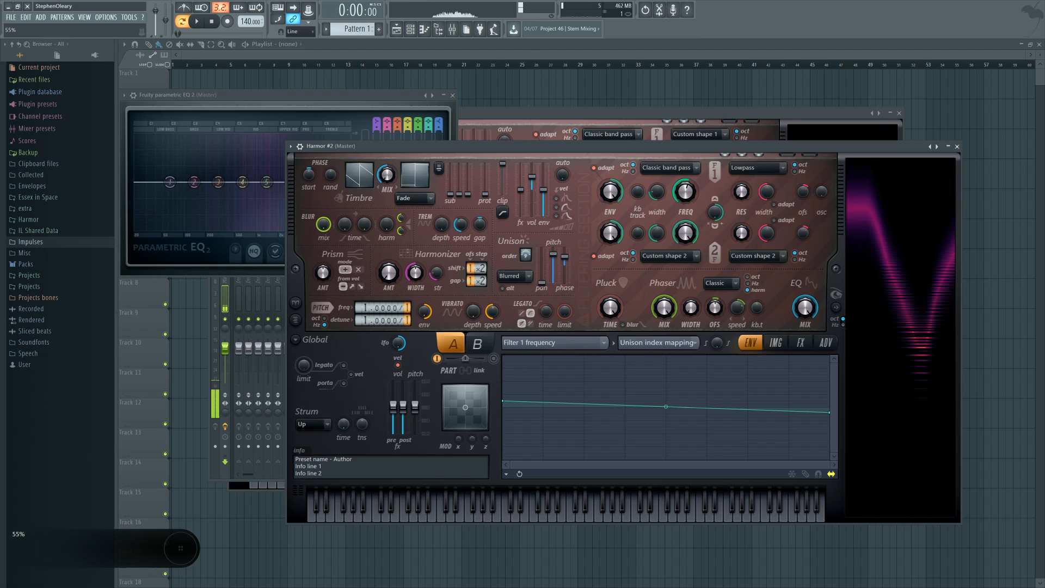
pyautogui.moveTo(506, 400); pyautogui.dragTo(506, 389)
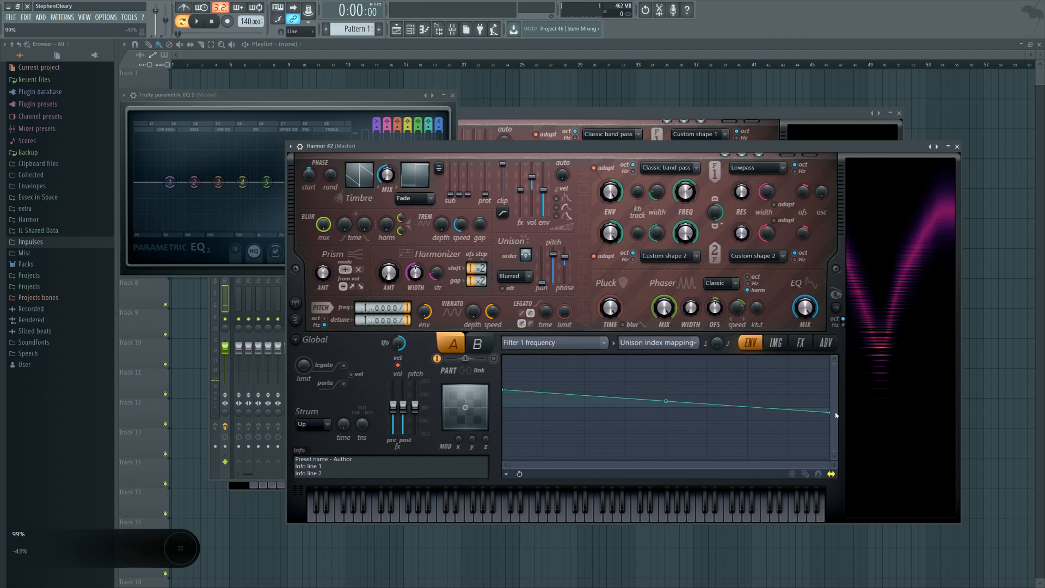
# Step: Move the Fruity Parametric EQ 2 window down over Harmor #2 and toggle its Detached option
pyautogui.moveTo(300, 96); pyautogui.dragTo(324, 139)
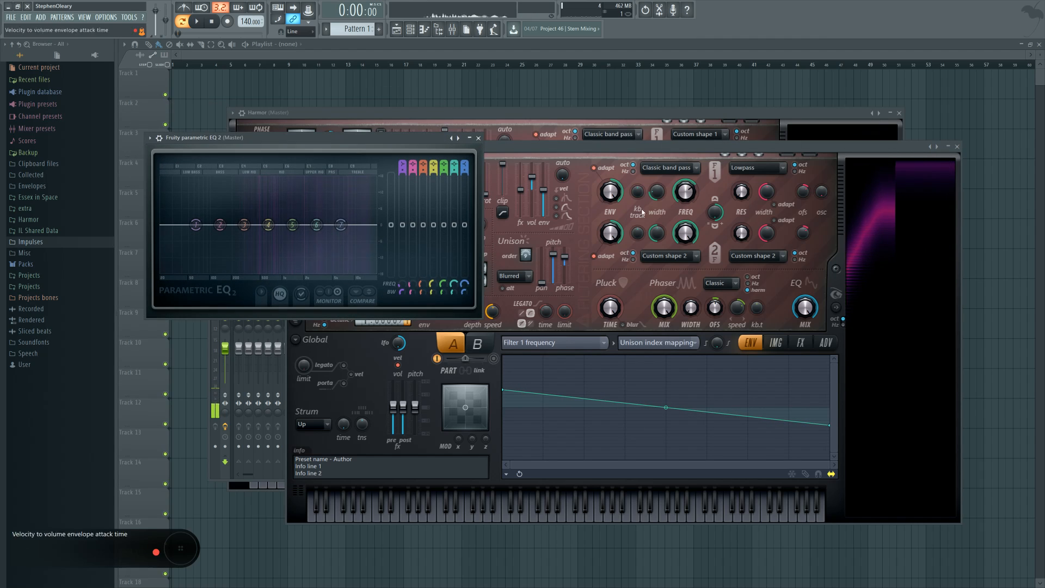
pyautogui.click(149, 137)
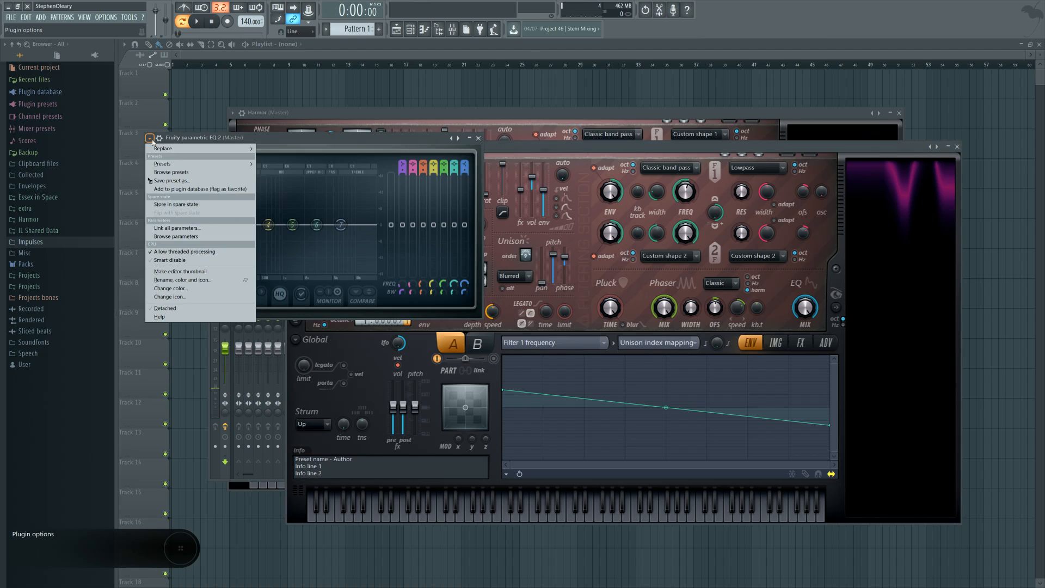
pyautogui.click(181, 309)
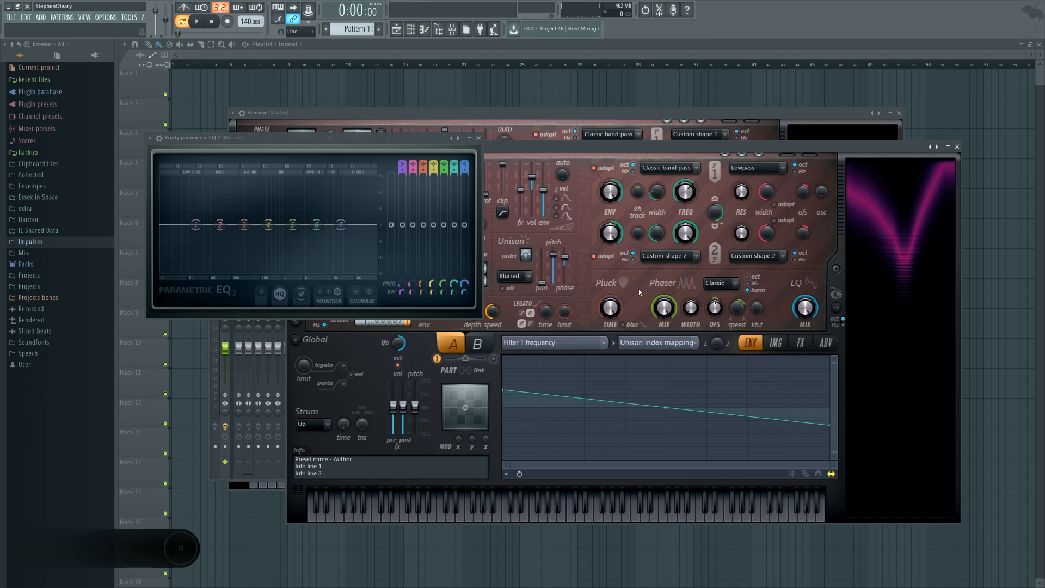
# Step: Bring Harmor #2 to the front and reopen Fruity Parametric EQ 2 from the master mixer track
pyautogui.click(615, 283)
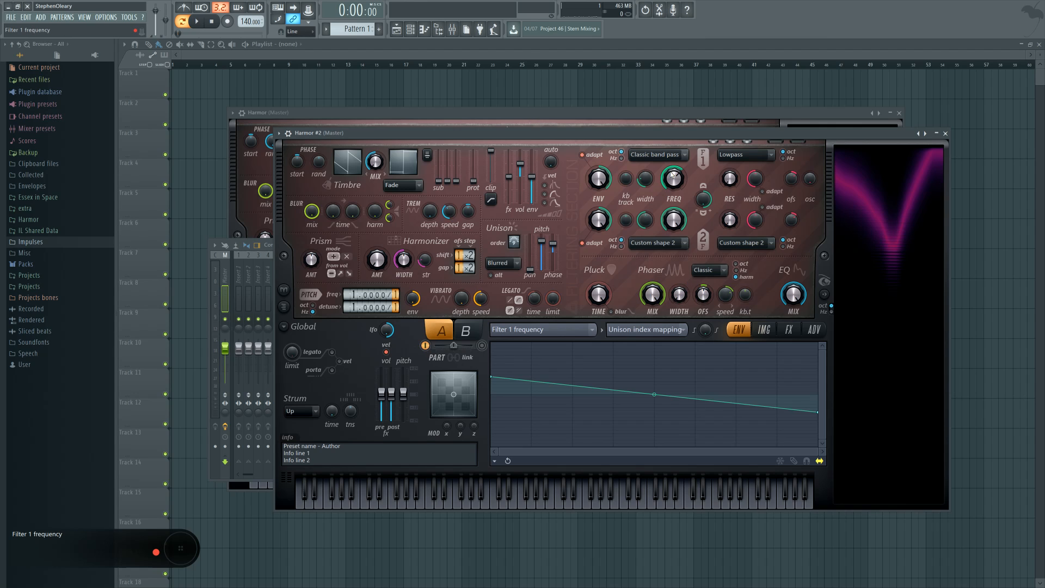
pyautogui.click(452, 29)
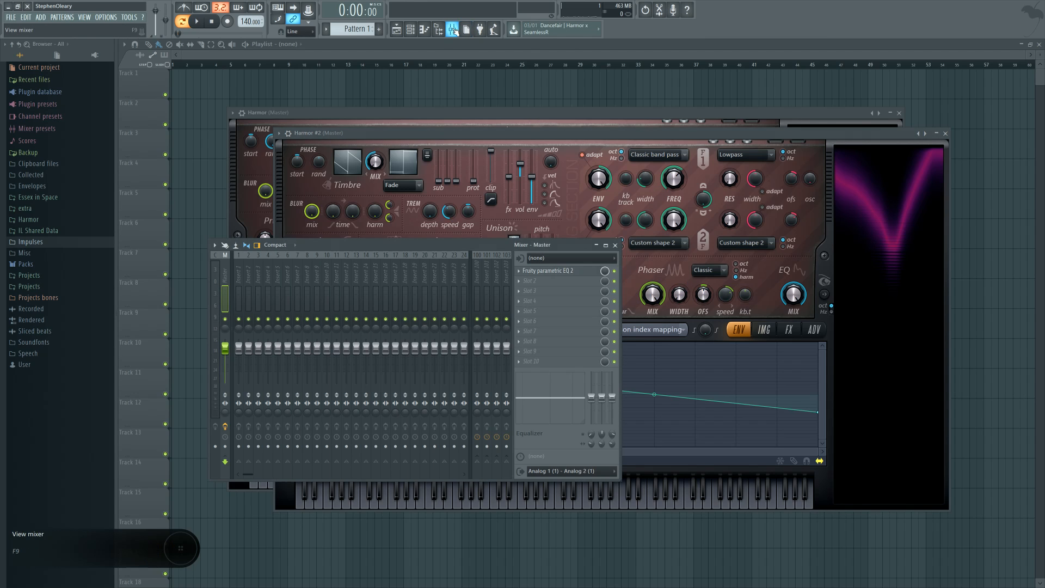
pyautogui.click(566, 272)
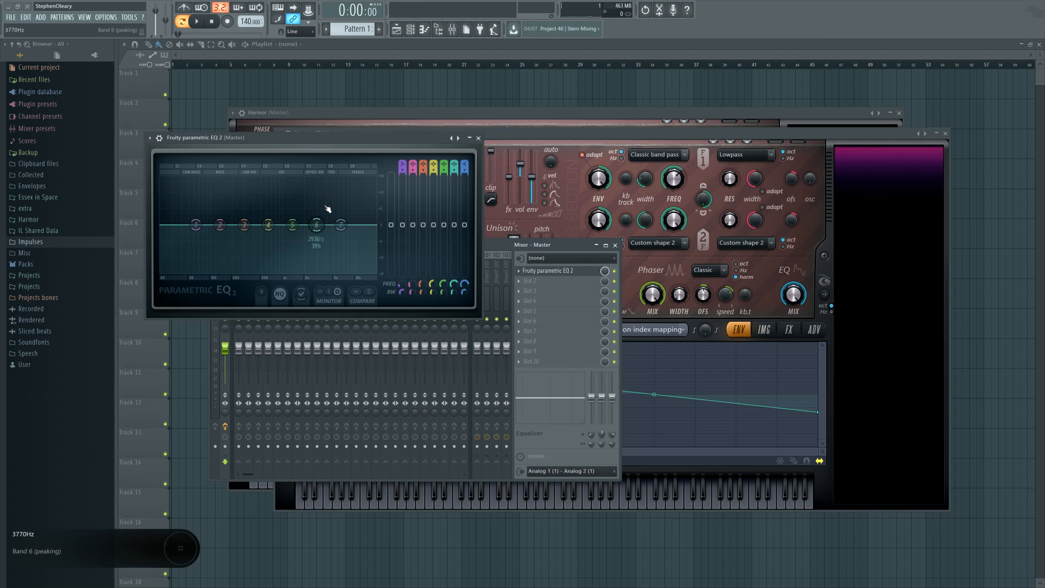
# Step: Close the Fruity Parametric EQ 2 and Harmor #2 windows and bring the first Harmor to the front
pyautogui.click(479, 138)
pyautogui.click(560, 141)
pyautogui.moveTo(560, 141); pyautogui.dragTo(559, 136)
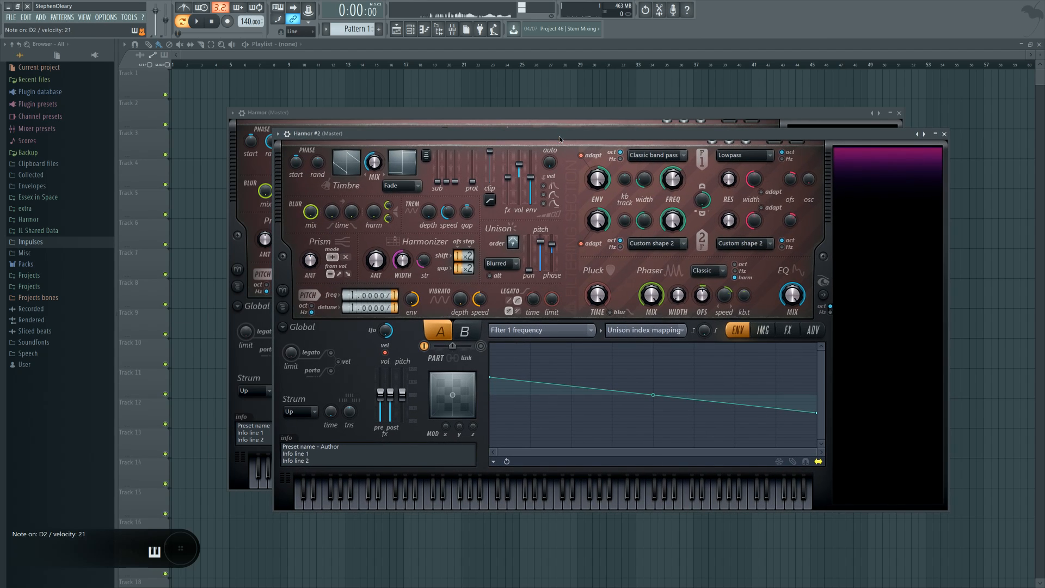
pyautogui.click(944, 134)
pyautogui.moveTo(601, 113); pyautogui.dragTo(600, 116)
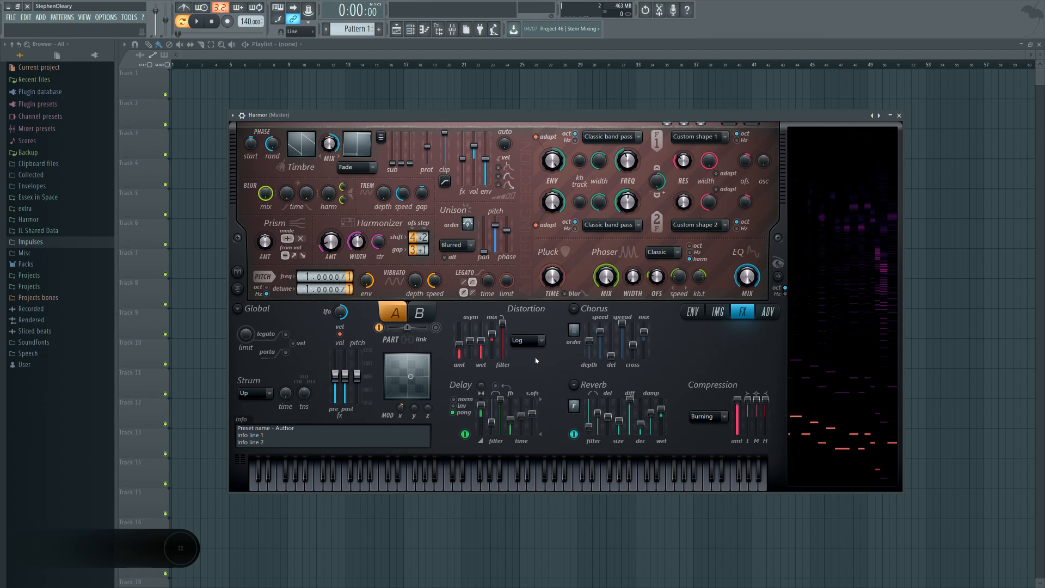
# Step: Turn off the distortion, delay, reverb and compression in Harmor's effects
pyautogui.click(527, 340)
pyautogui.click(522, 350)
pyautogui.click(464, 434)
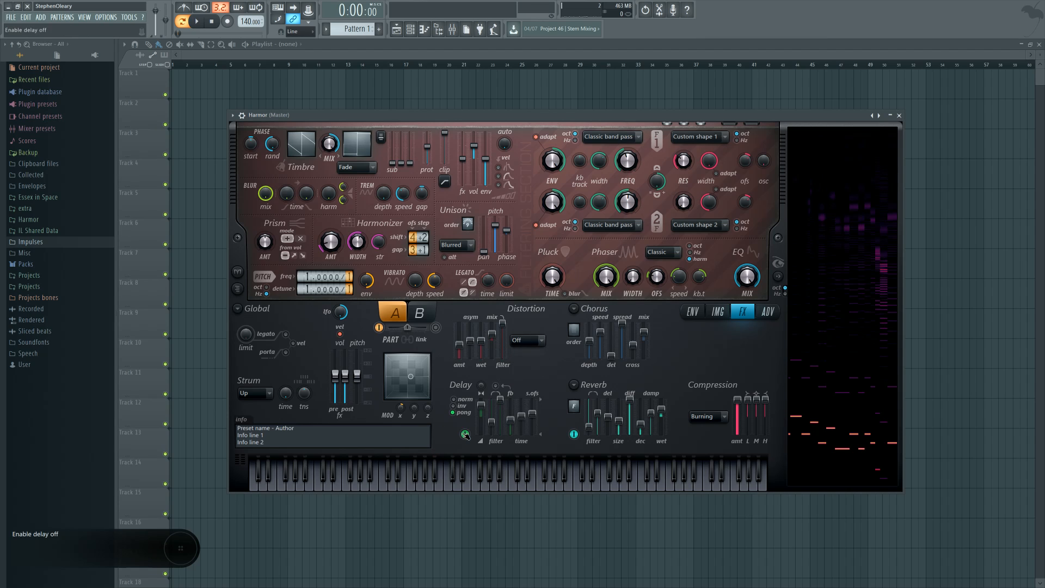
pyautogui.click(574, 434)
pyautogui.click(706, 417)
pyautogui.click(708, 427)
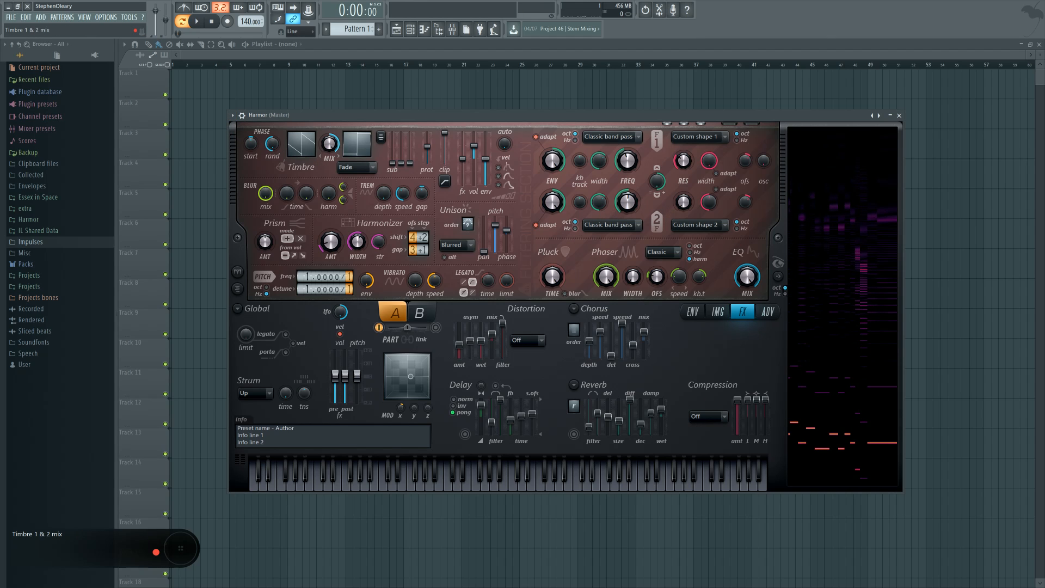
# Step: Show the unison index mapping curve of Harmor's Timbre 1 & 2 mix
pyautogui.scroll(-3, 330, 143)
pyautogui.rightClick(329, 143)
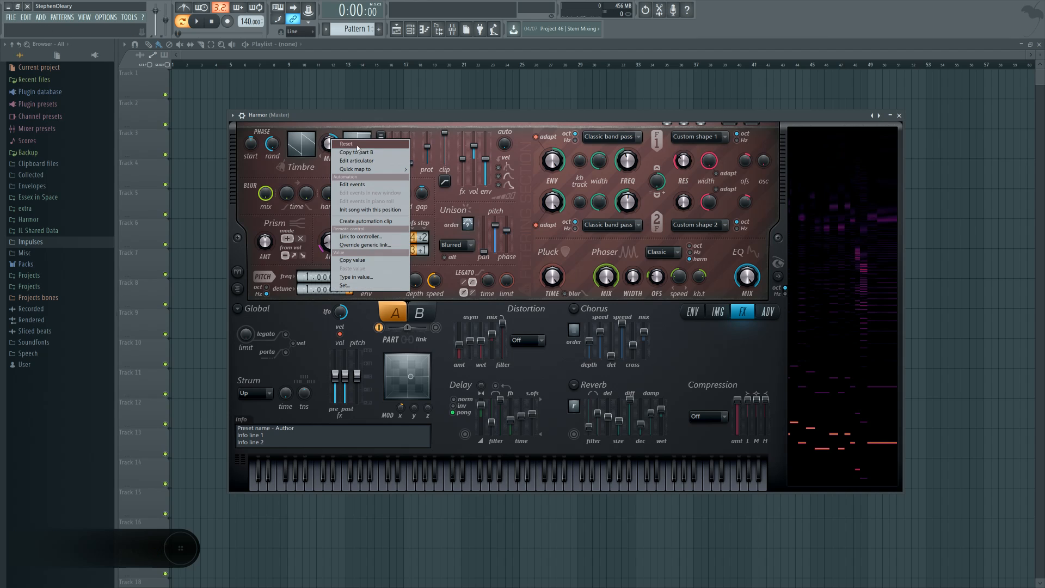
pyautogui.click(375, 169)
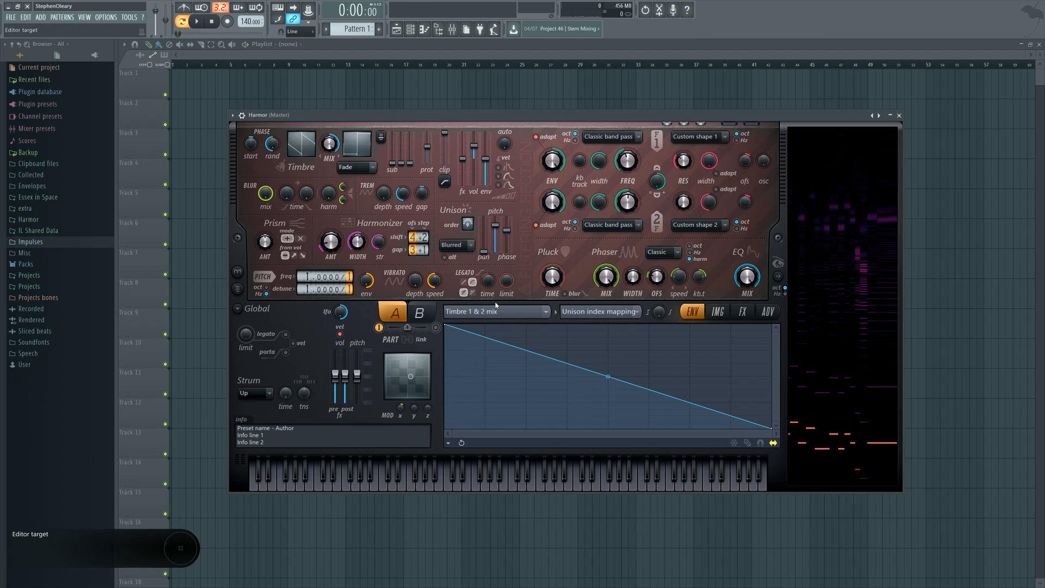
# Step: Try moving the Timbre 1 & 2 mix and raising the unison pan to maximum, then return the pan to minimum
pyautogui.moveTo(329, 144)
pyautogui.mouseDown()
pyautogui.moveTo(329, 206)
pyautogui.moveTo(330, 158)
pyautogui.mouseUp()
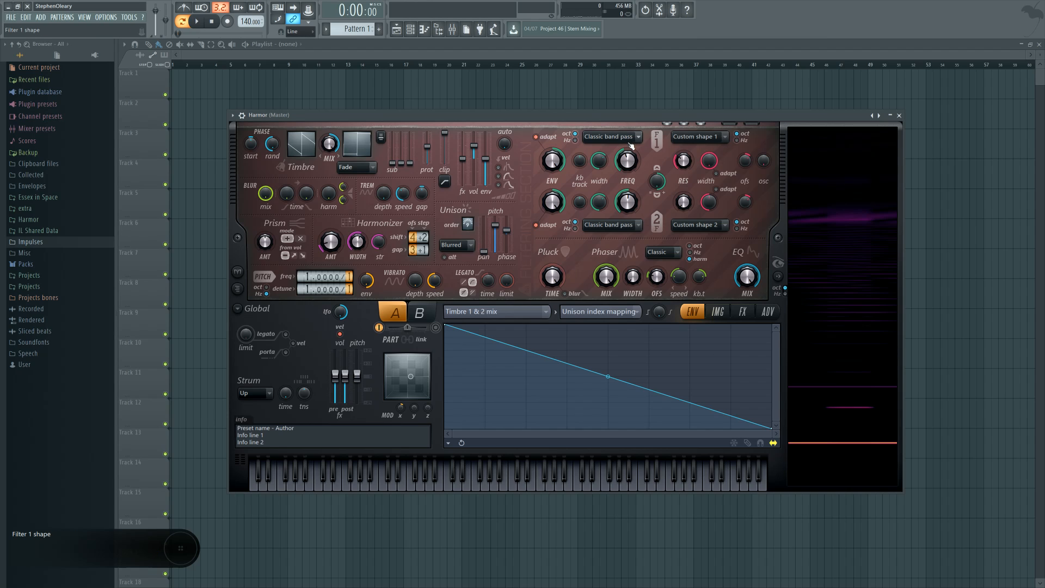
pyautogui.moveTo(483, 251); pyautogui.dragTo(484, 216)
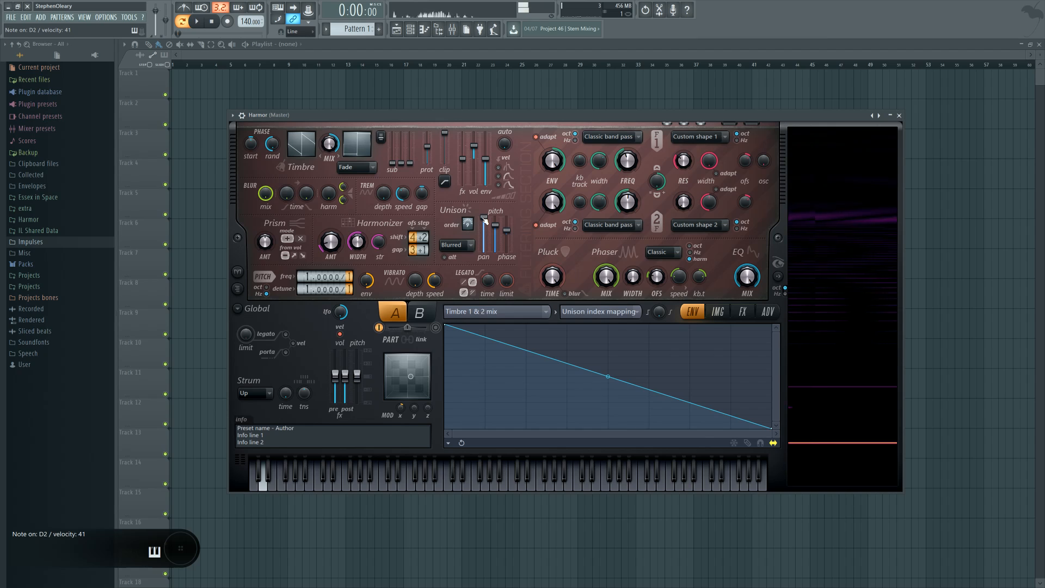
pyautogui.moveTo(484, 220); pyautogui.dragTo(484, 251)
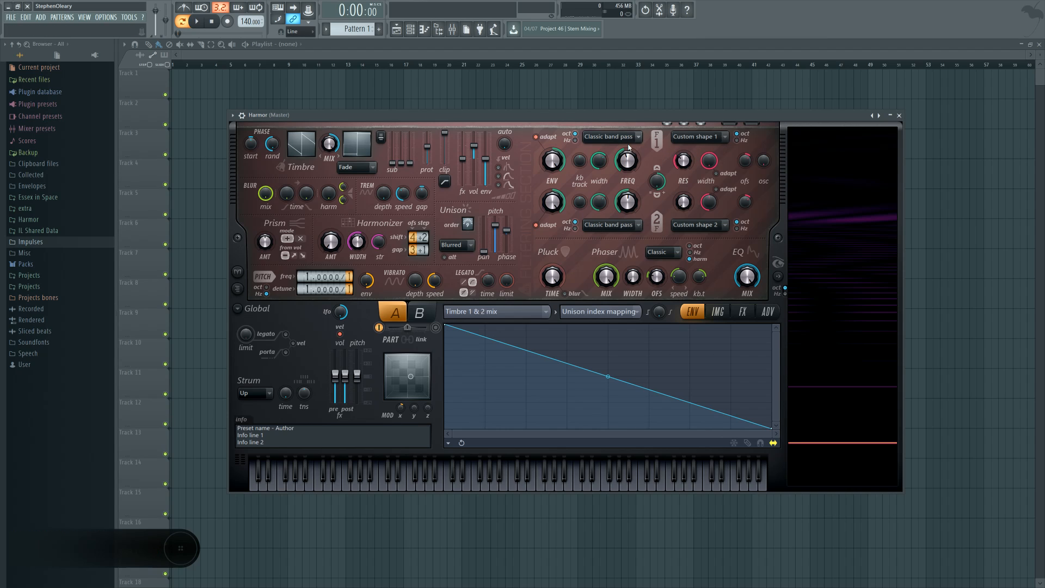
# Step: Switch Filter 1's resonance type between Custom shape 1 and Custom shape 2, ending on Custom shape 1 to examine its curve
pyautogui.click(700, 136)
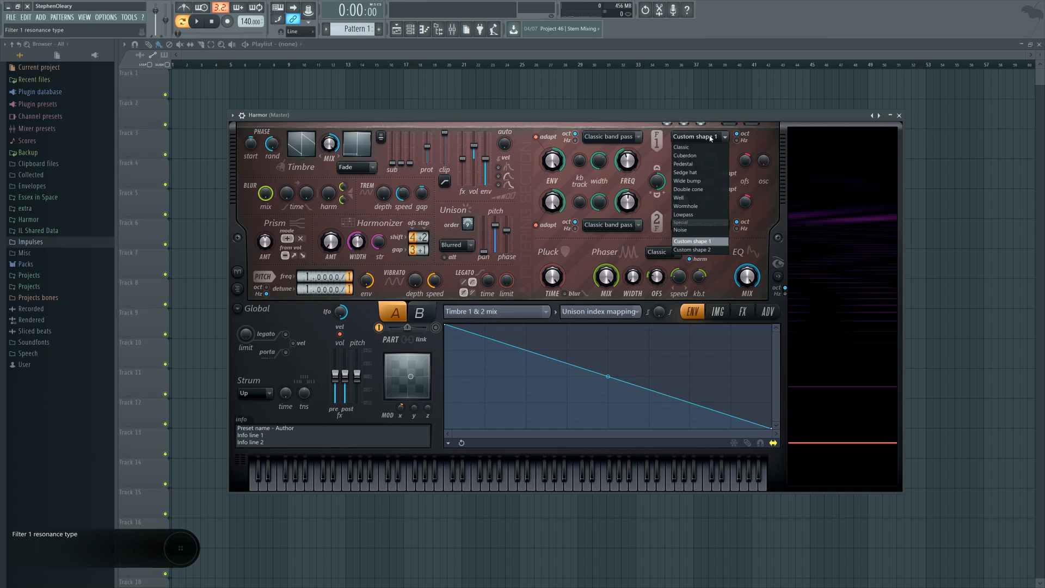
pyautogui.click(708, 241)
pyautogui.click(699, 136)
pyautogui.click(699, 241)
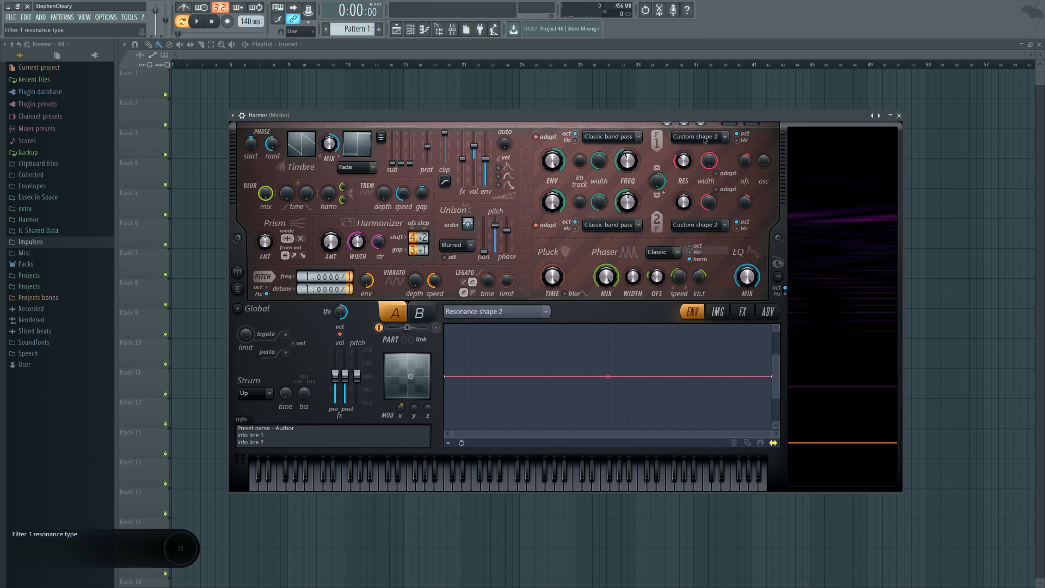
pyautogui.click(699, 137)
pyautogui.click(699, 241)
pyautogui.scroll(-3, 778, 355)
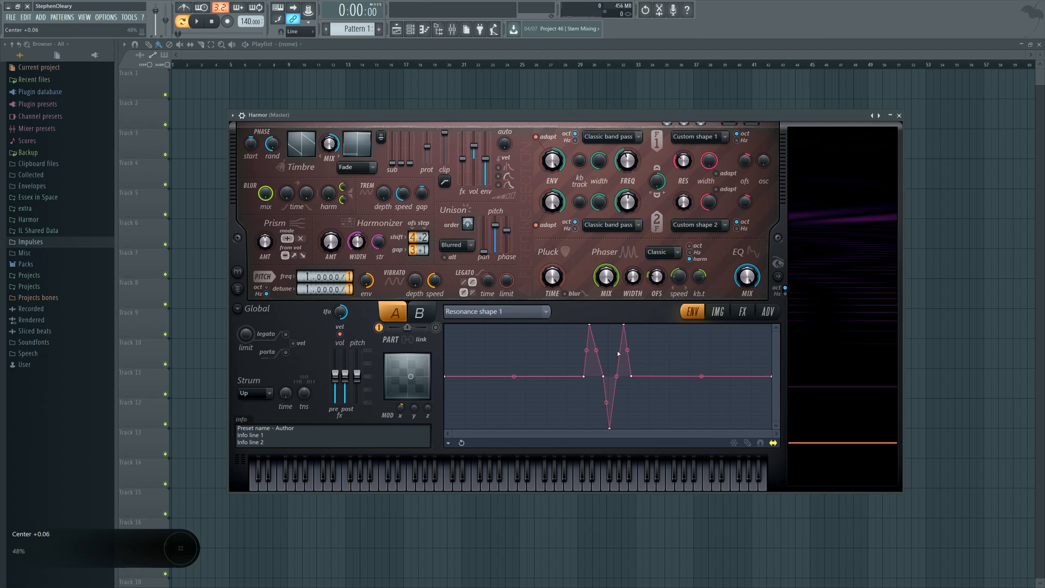
# Step: Close the first Harmor and open Harmor #2 from the channel rack
pyautogui.click(899, 116)
pyautogui.press('F6')
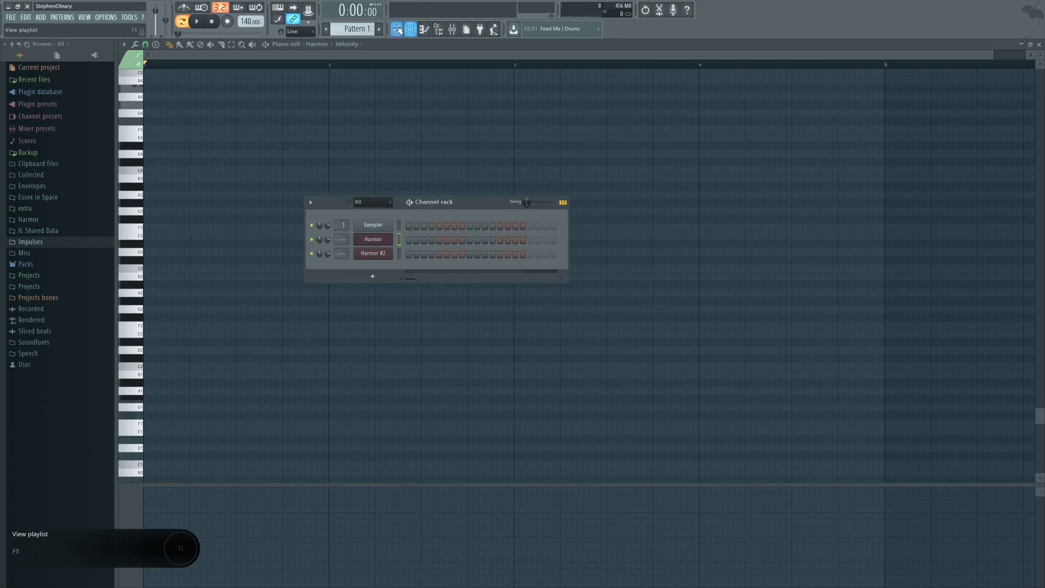
pyautogui.click(373, 253)
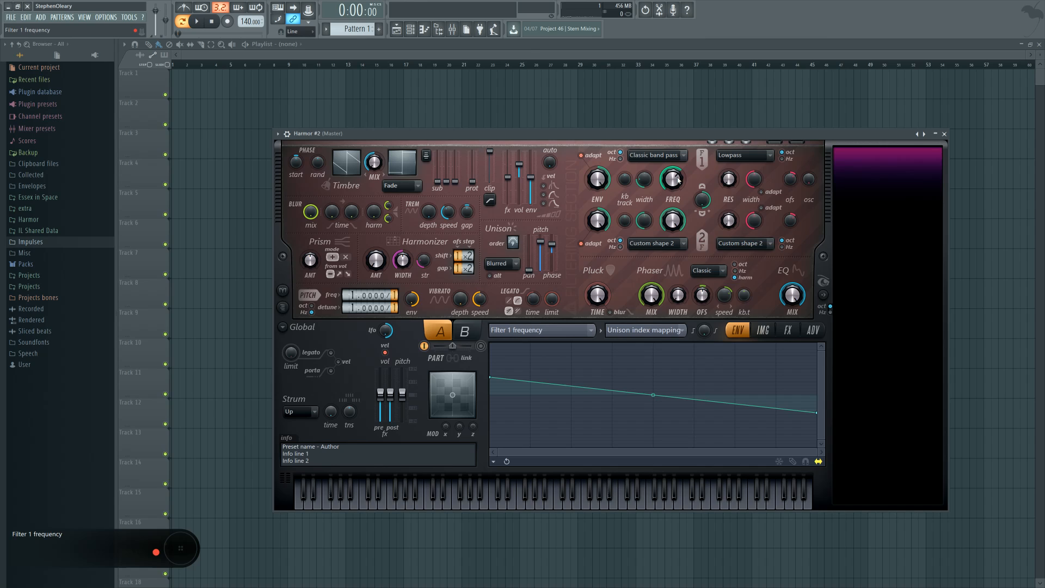
pyautogui.rightClick(677, 179)
pyautogui.moveTo(730, 208)
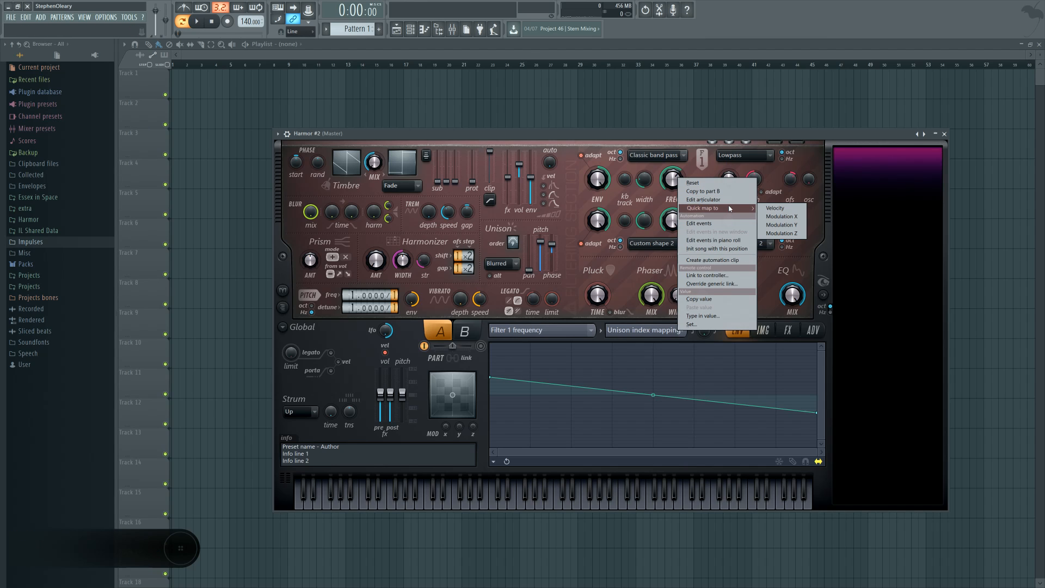
# Step: Set both Filter 1's shape and its resonance type to Custom shape 1 in Harmor #2
pyautogui.click(653, 155)
pyautogui.click(653, 320)
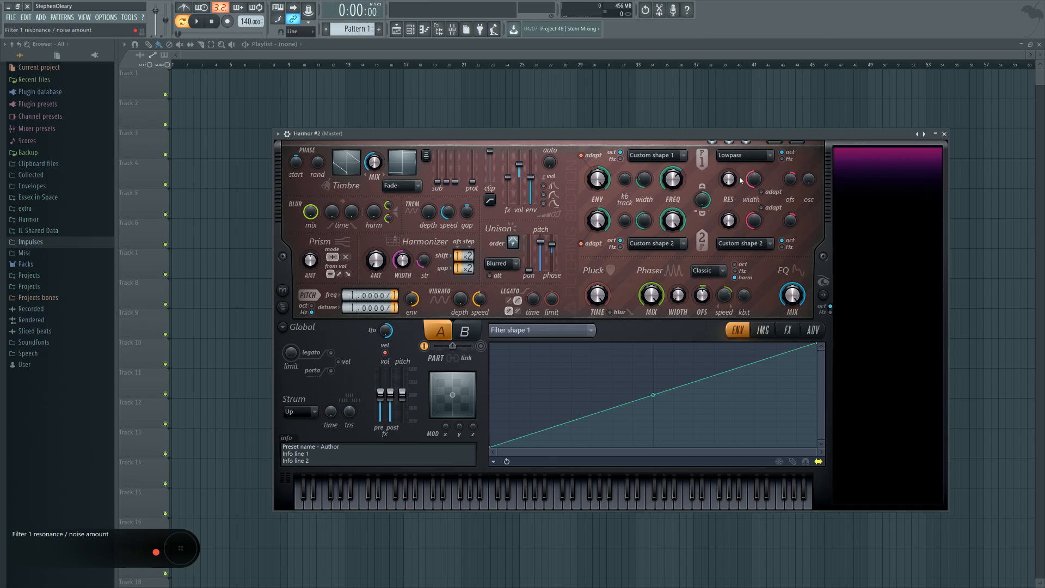
pyautogui.click(748, 156)
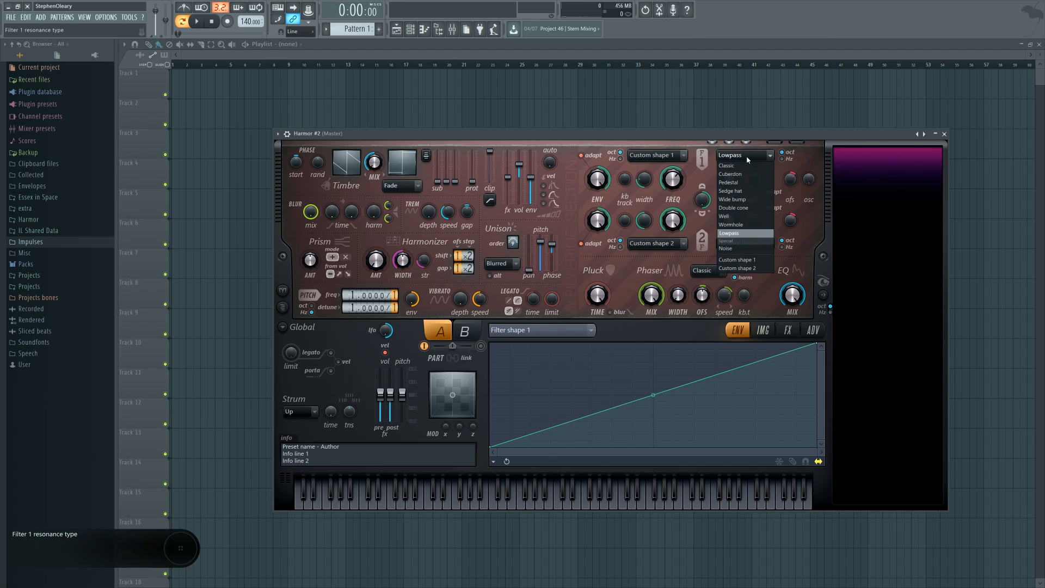
pyautogui.click(756, 265)
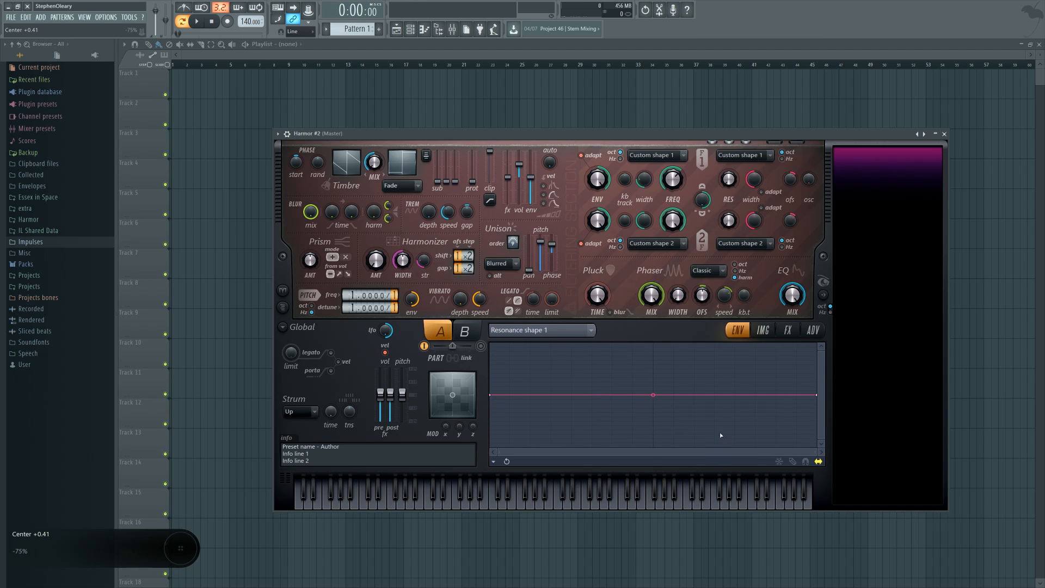
# Step: Draw a narrow full-depth dip followed by a sharp peak left of centre in Resonance shape 1, returning to the centre line
pyautogui.rightClick(570, 396)
pyautogui.rightClick(589, 412)
pyautogui.moveTo(589, 411); pyautogui.dragTo(590, 448)
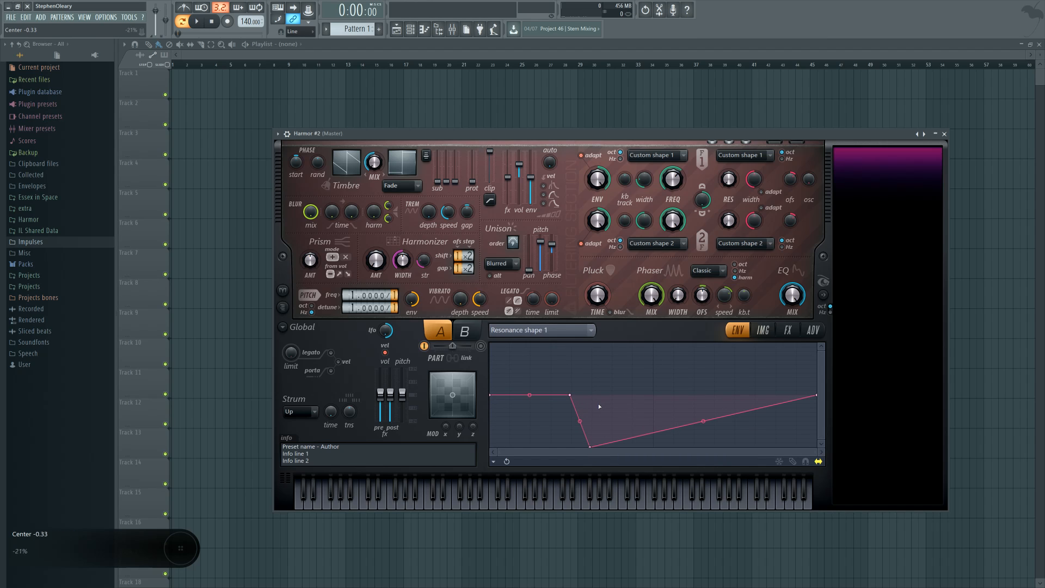
pyautogui.rightClick(601, 398)
pyautogui.moveTo(602, 398); pyautogui.dragTo(611, 352)
pyautogui.rightClick(621, 394)
pyautogui.rightClick(626, 393)
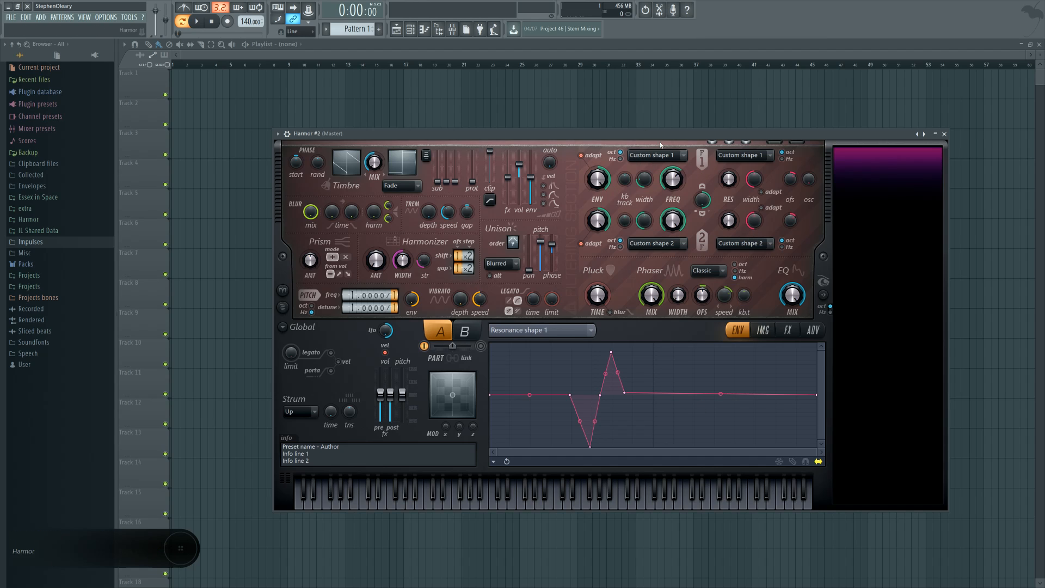
# Step: Close Harmor #2 and reopen the first Harmor from the channel rack
pyautogui.click(945, 133)
pyautogui.click(410, 29)
pyautogui.click(410, 29)
pyautogui.click(384, 242)
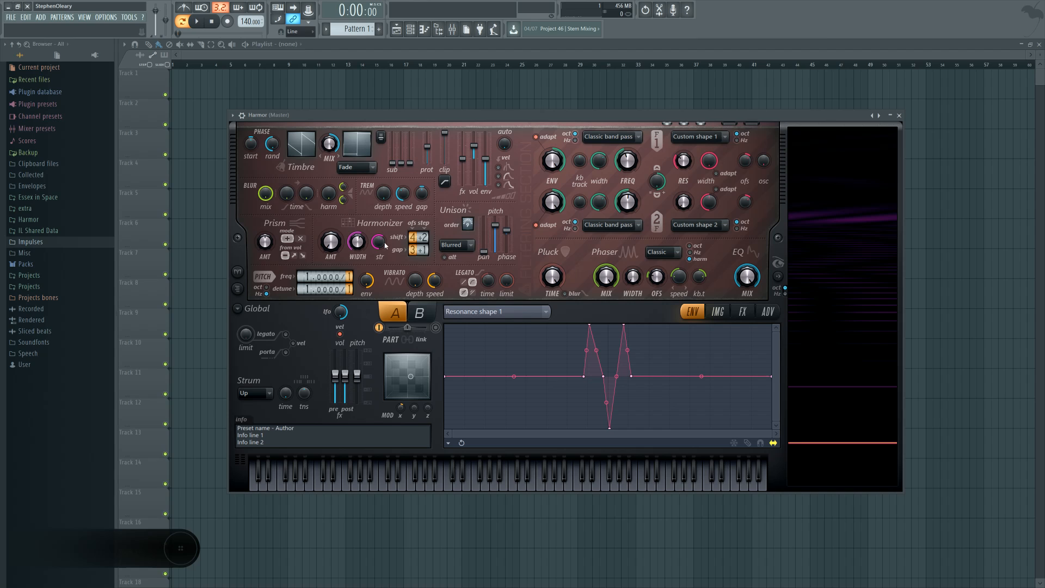
# Step: Show the Modulation X mapping curve of Filter 1's resonance width and play a D2 note
pyautogui.rightClick(709, 160)
pyautogui.moveTo(743, 194)
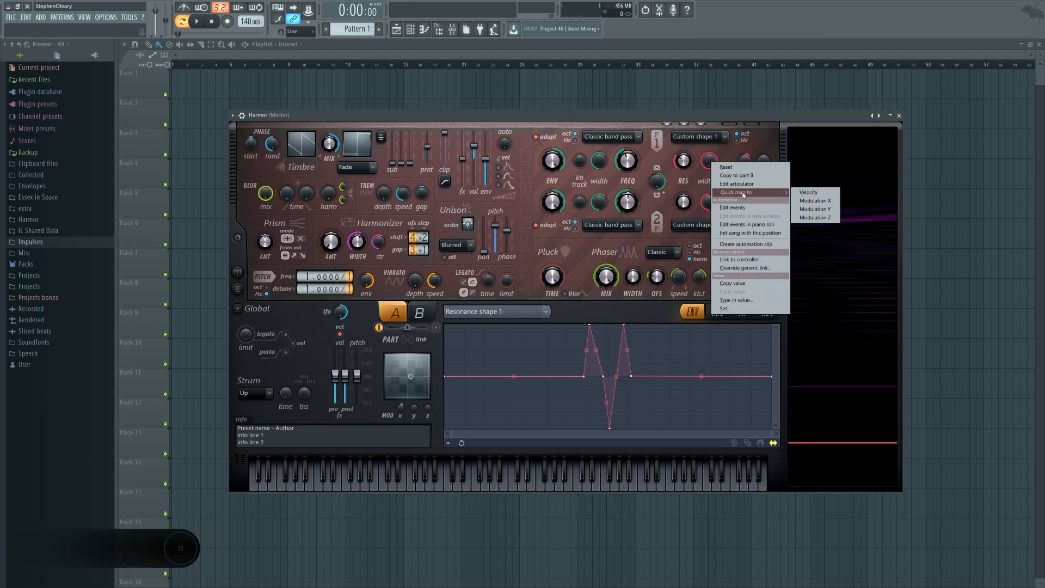
pyautogui.press('Escape')
pyautogui.click(506, 311)
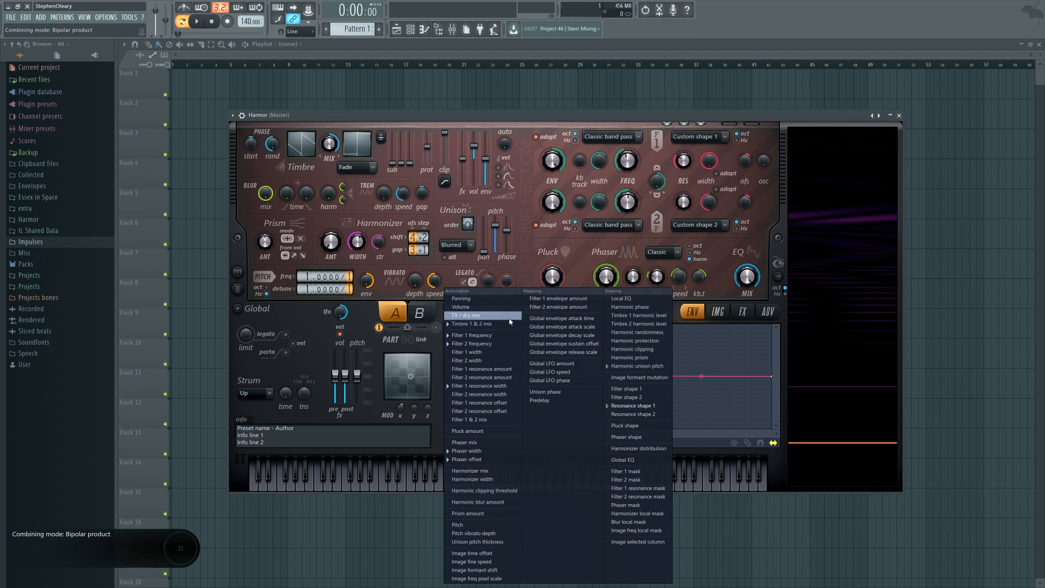
pyautogui.rightClick(708, 160)
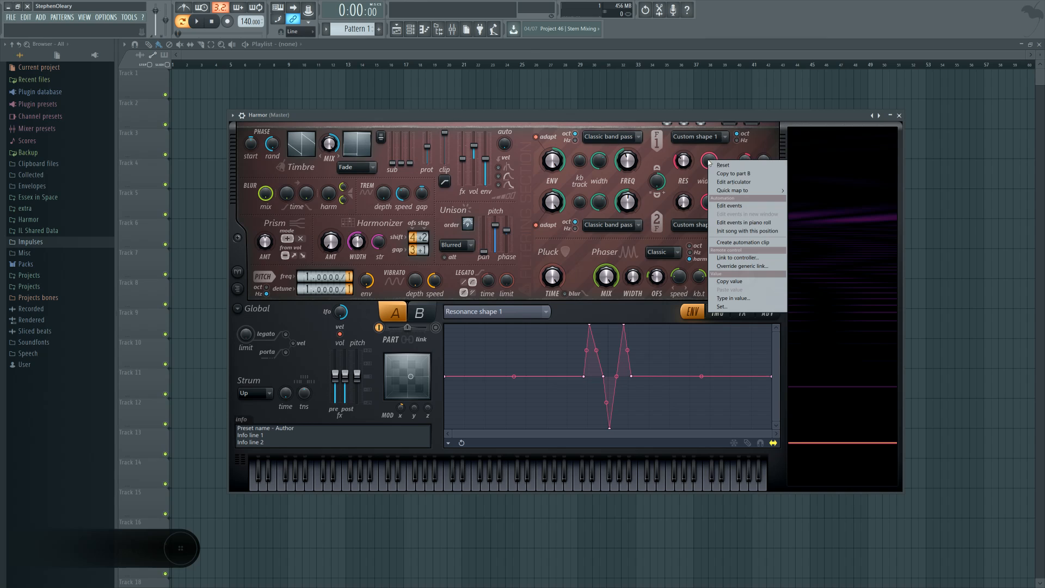
pyautogui.click(733, 184)
pyautogui.click(605, 311)
pyautogui.click(511, 387)
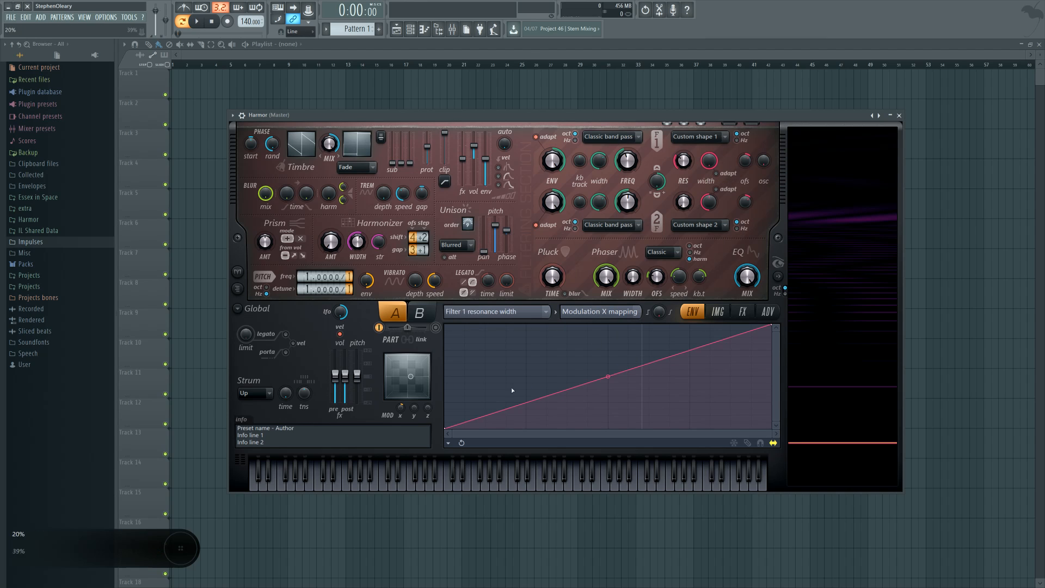
pyautogui.click(262, 479)
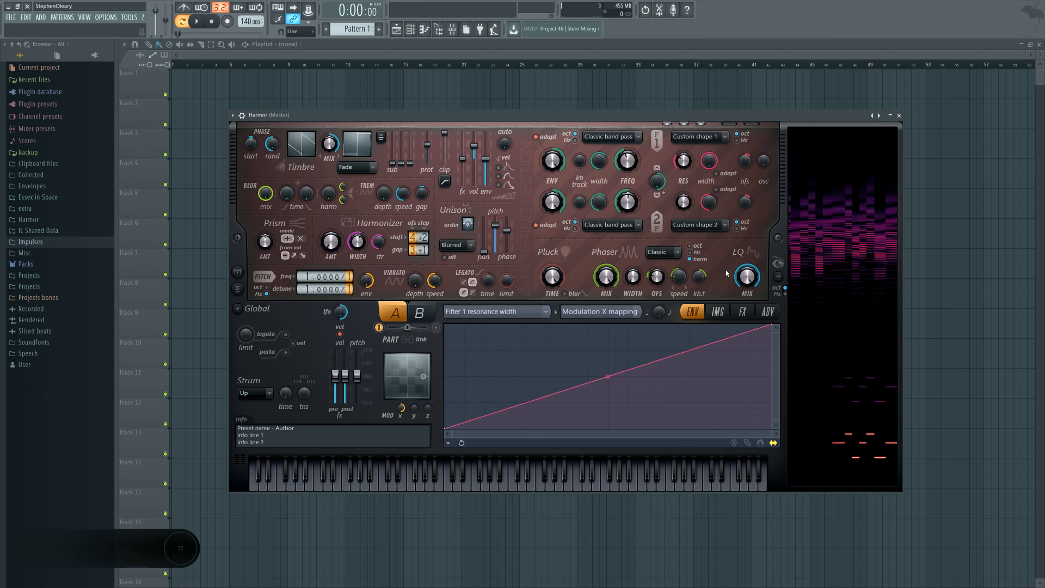
# Step: Set Harmor's compression to Burning and its distortion type to Log
pyautogui.click(742, 311)
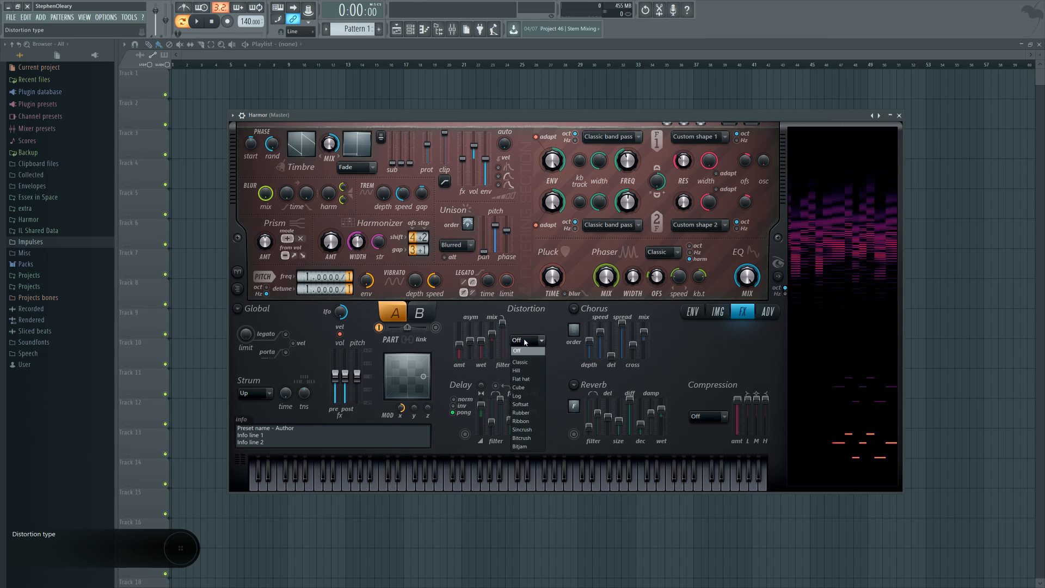
pyautogui.click(708, 417)
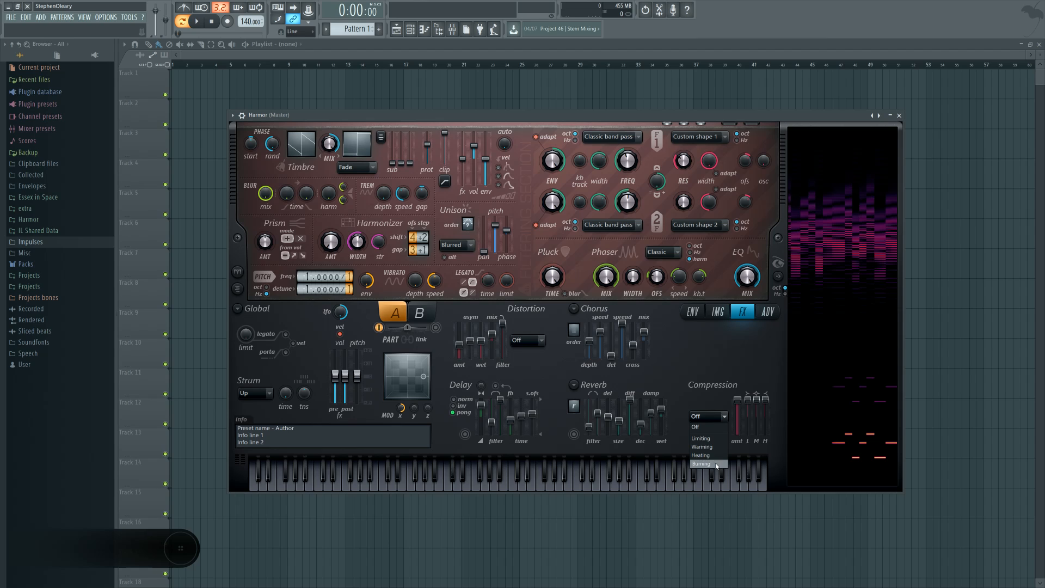
pyautogui.click(714, 464)
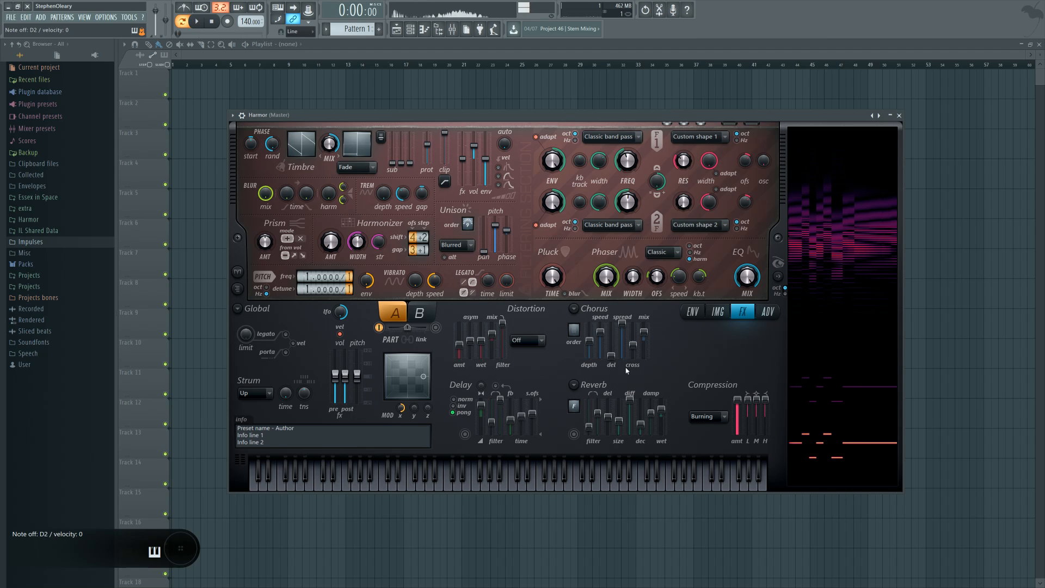
pyautogui.click(526, 341)
pyautogui.click(526, 398)
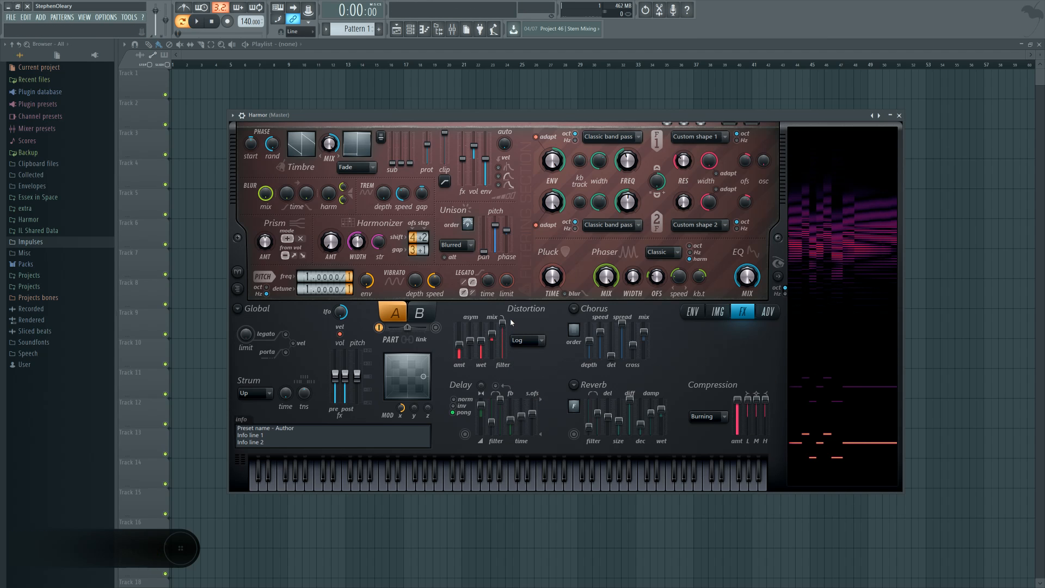
# Step: Enable Harmor's reverb and delay, and nudge the delay feedback up slightly
pyautogui.click(574, 434)
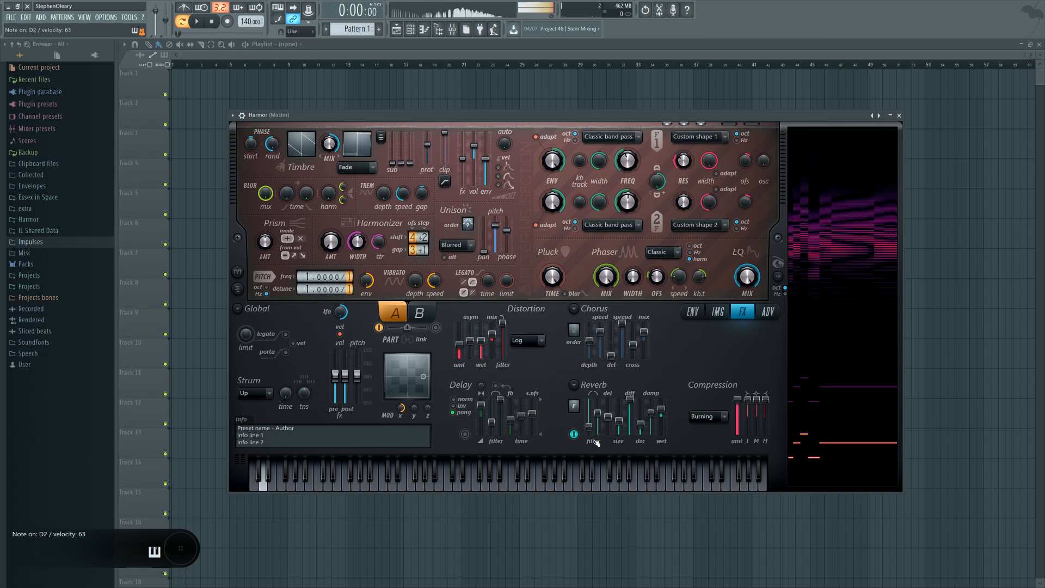
pyautogui.click(465, 433)
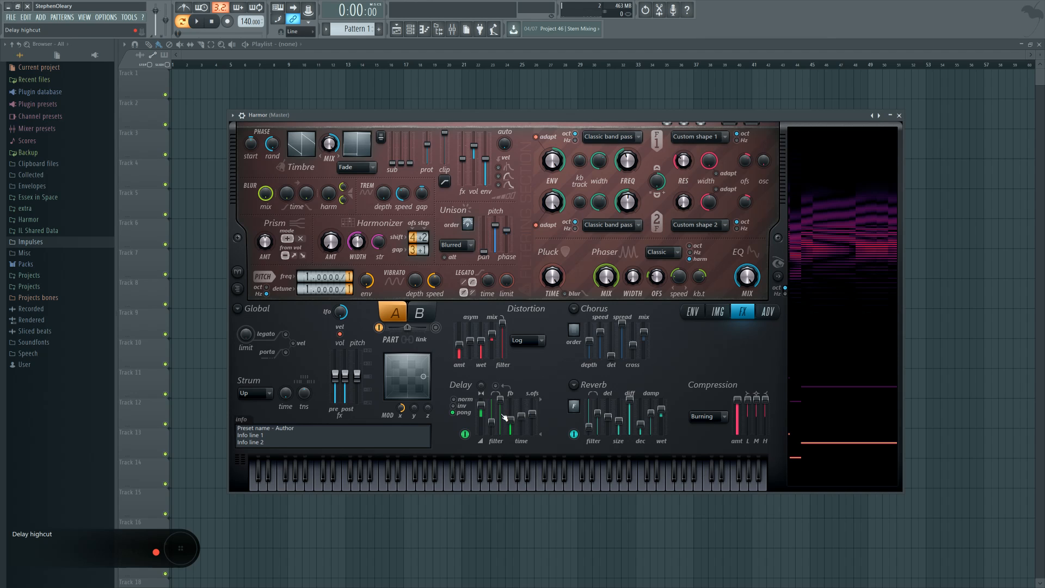
pyautogui.moveTo(510, 418)
pyautogui.mouseDown()
pyautogui.moveTo(511, 405)
pyautogui.moveTo(510, 417)
pyautogui.mouseUp()
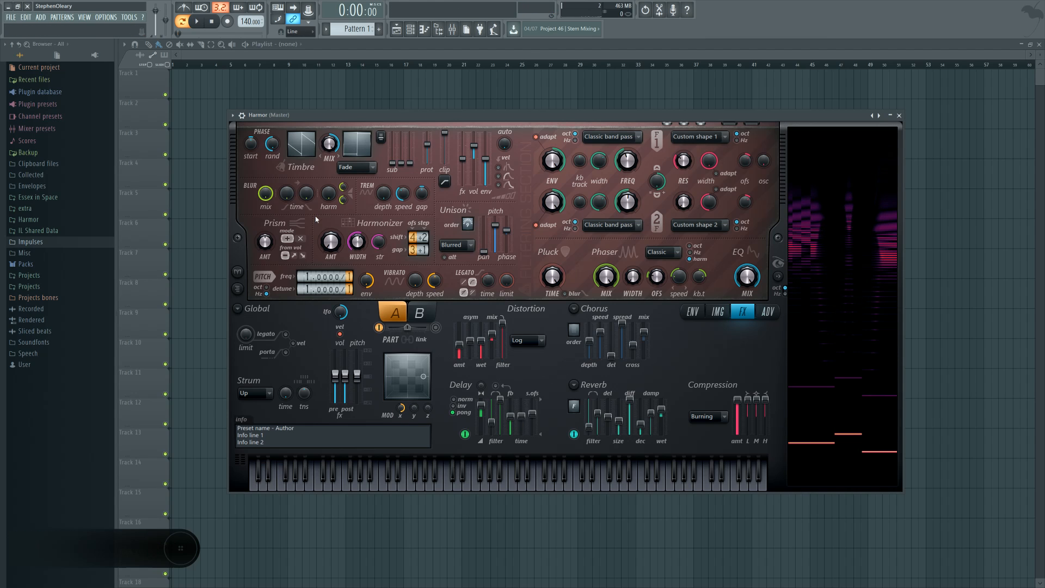
# Step: Examine the unit processing order of the current part in Harmor's advanced settings
pyautogui.click(574, 329)
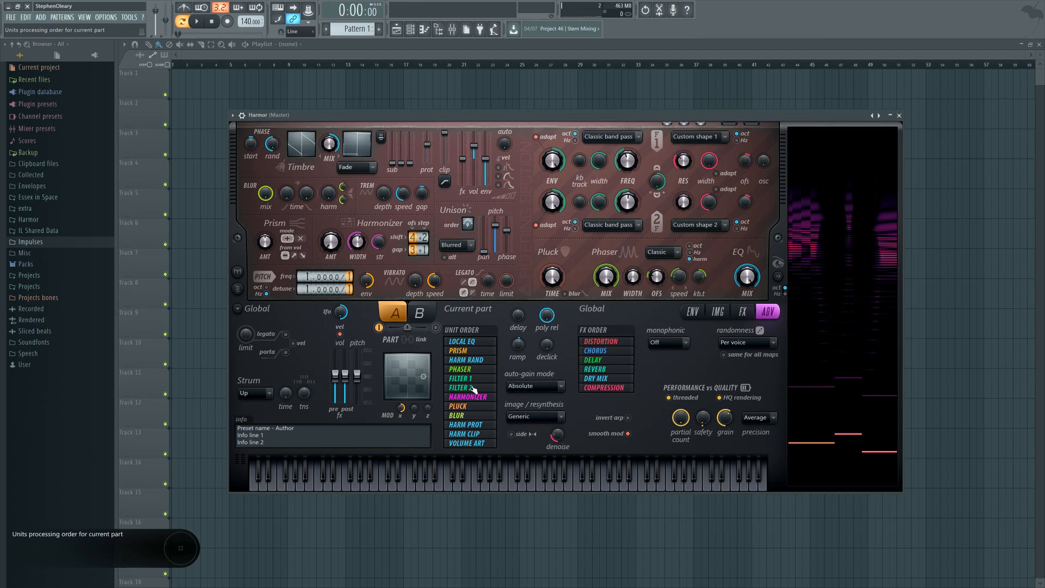
pyautogui.moveTo(467, 407)
pyautogui.mouseDown()
pyautogui.moveTo(468, 426)
pyautogui.moveTo(468, 382)
pyautogui.moveTo(468, 409)
pyautogui.mouseUp()
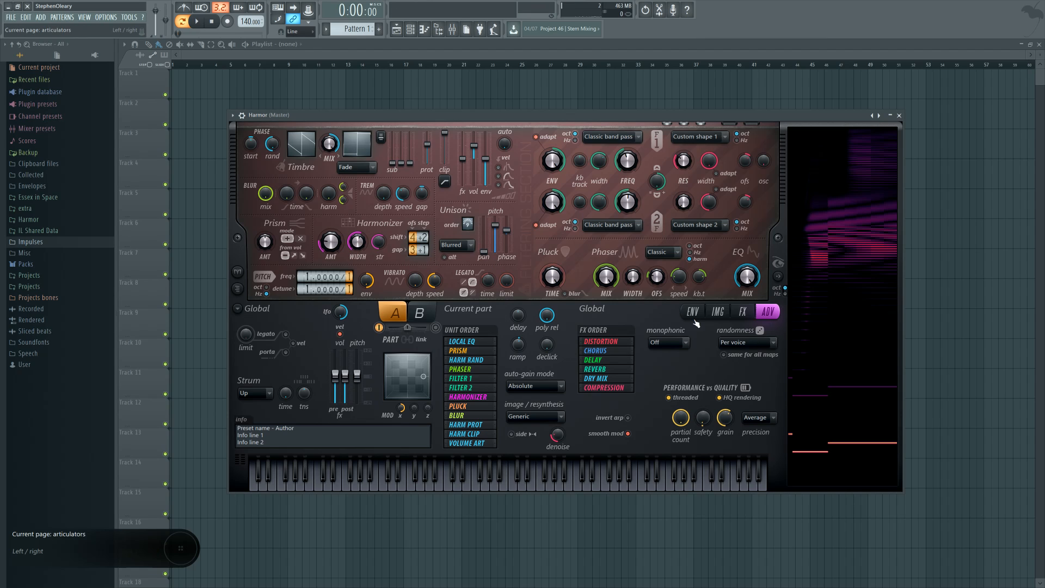
# Step: Show Harmor's effects settings and nudge the harmonizer's mix amount up slightly
pyautogui.click(718, 311)
pyautogui.click(743, 311)
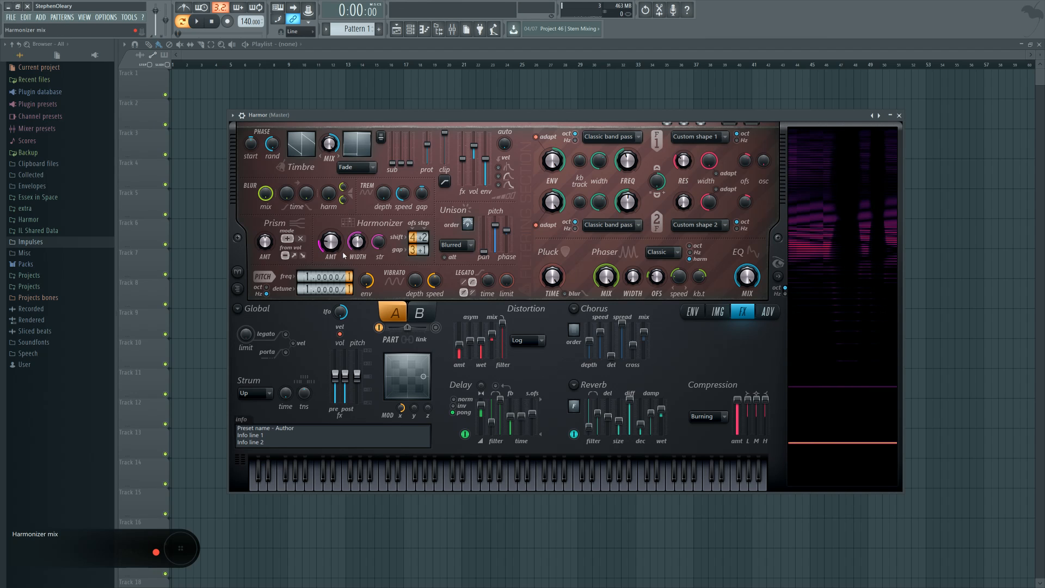
pyautogui.moveTo(339, 257); pyautogui.dragTo(339, 241)
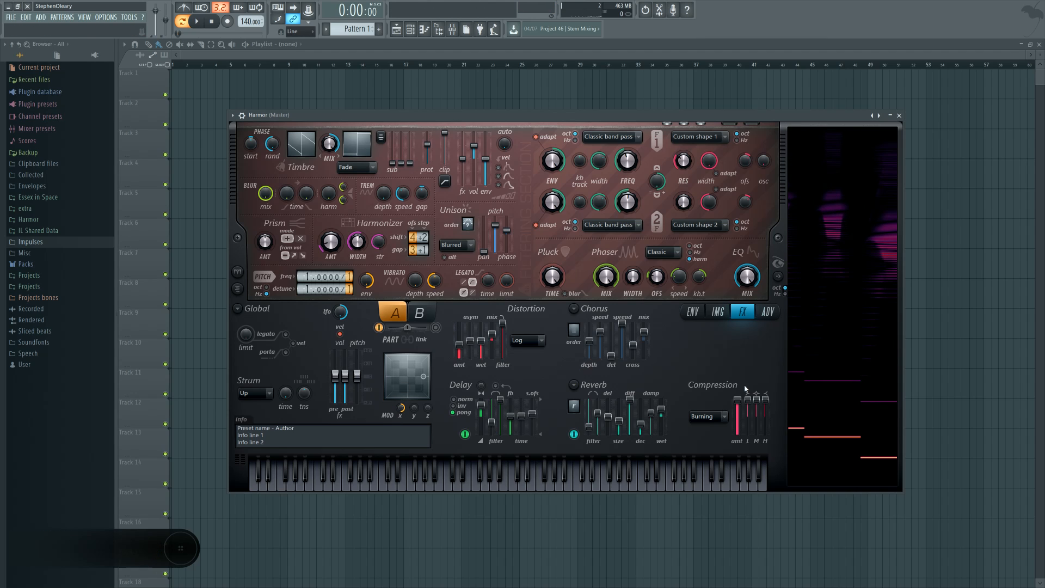
pyautogui.click(717, 311)
pyautogui.click(768, 311)
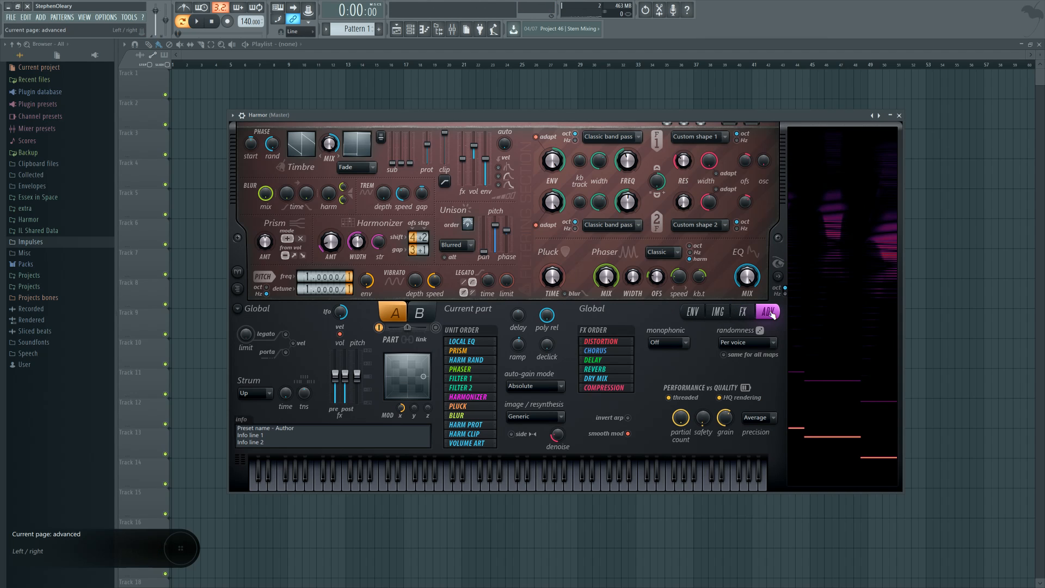
pyautogui.click(718, 311)
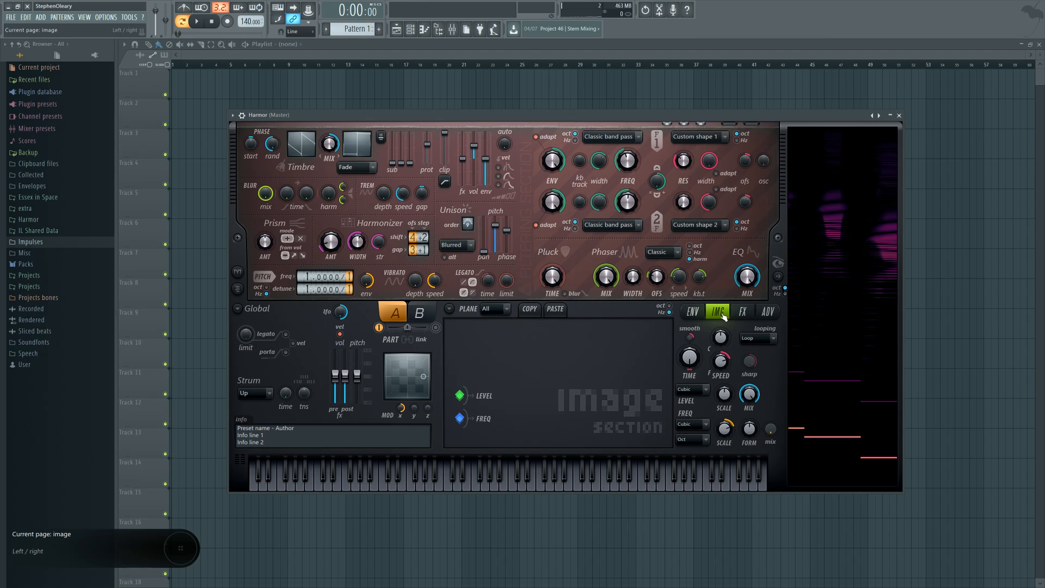
pyautogui.click(741, 311)
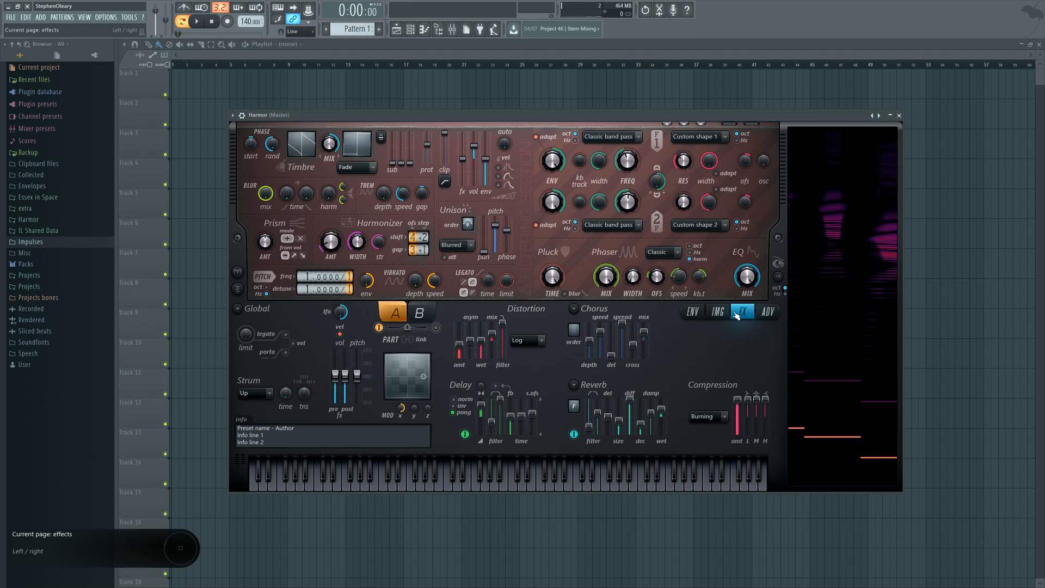
pyautogui.moveTo(586, 117)
pyautogui.mouseDown()
pyautogui.moveTo(598, 145)
pyautogui.moveTo(585, 112)
pyautogui.mouseUp()
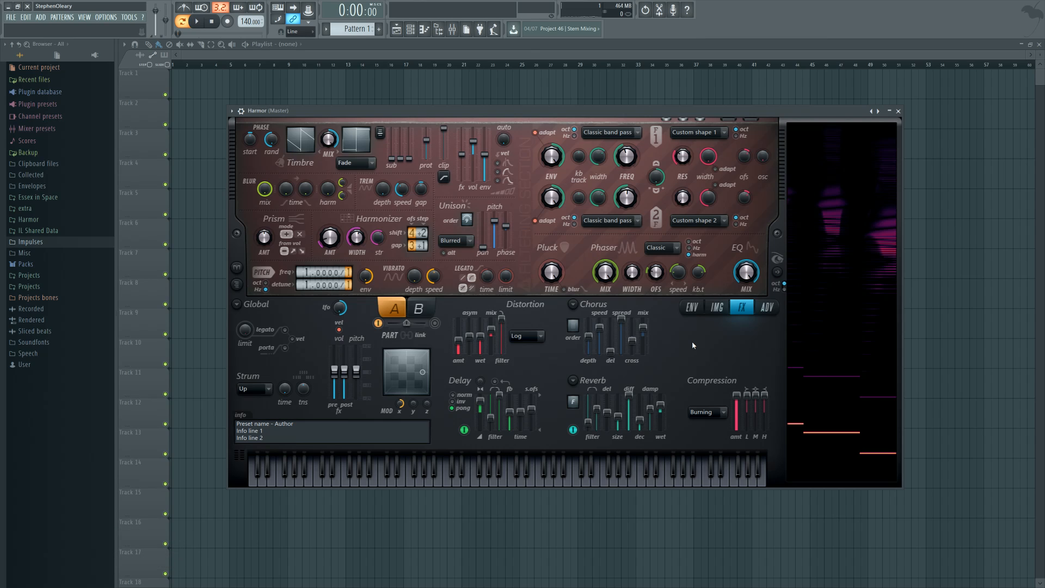
pyautogui.moveTo(507, 114)
pyautogui.mouseDown()
pyautogui.moveTo(521, 109)
pyautogui.moveTo(515, 123)
pyautogui.mouseUp()
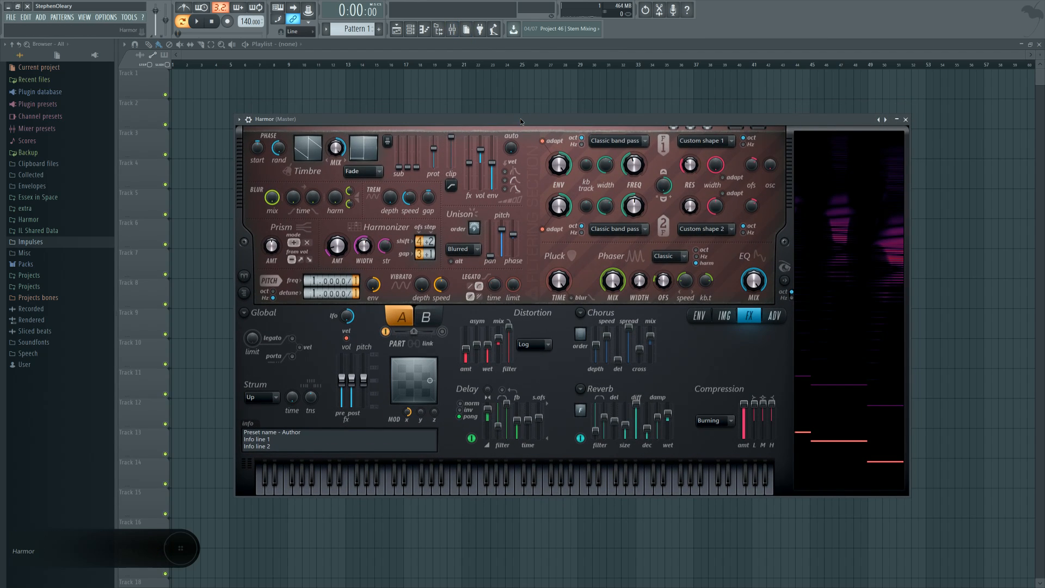
pyautogui.moveTo(514, 120)
pyautogui.mouseDown()
pyautogui.moveTo(502, 103)
pyautogui.moveTo(508, 128)
pyautogui.moveTo(527, 107)
pyautogui.moveTo(517, 109)
pyautogui.mouseUp()
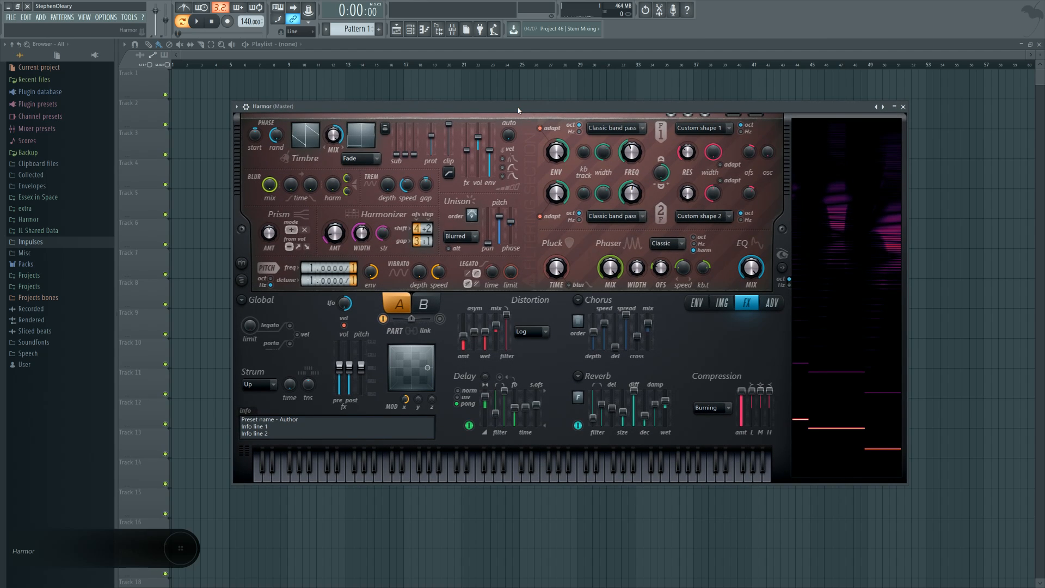